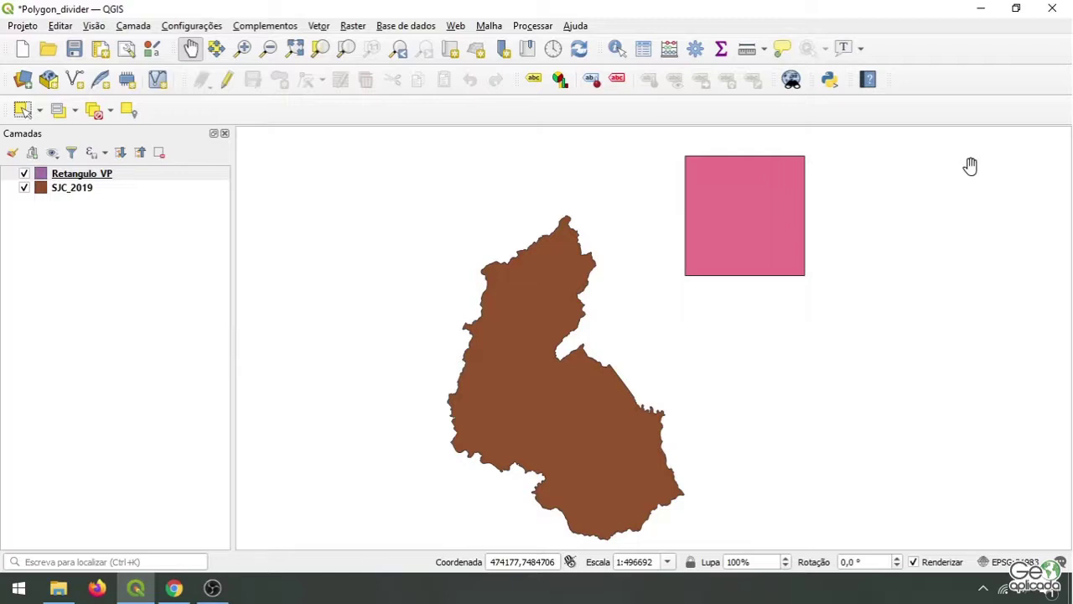
# - Find the Polygon Divider plugin in the plugin repository, install it, and close the plugin manager
pyautogui.click(256, 26)
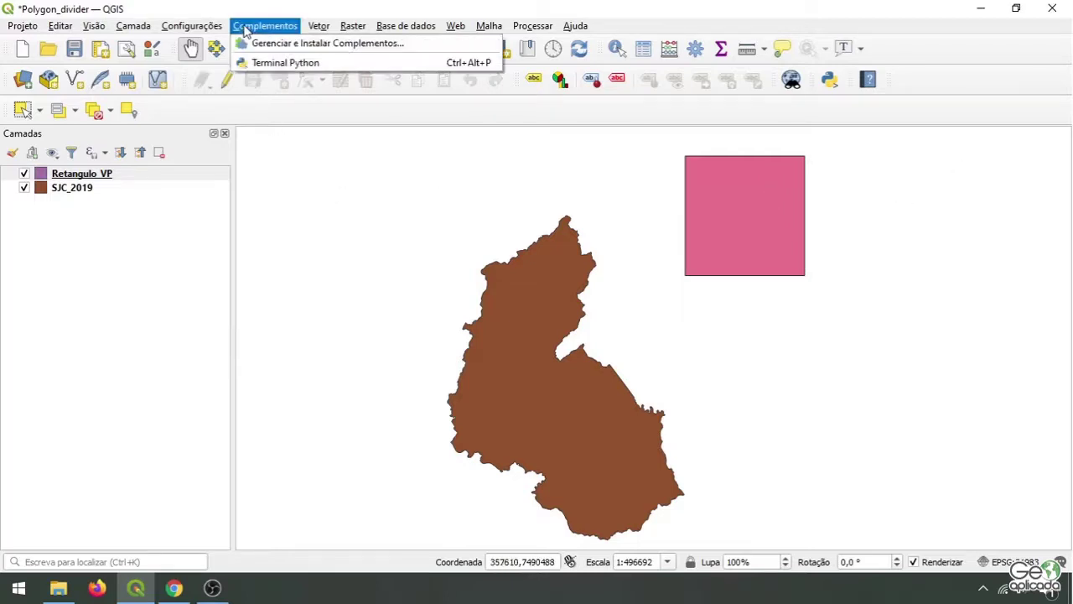
pyautogui.click(265, 44)
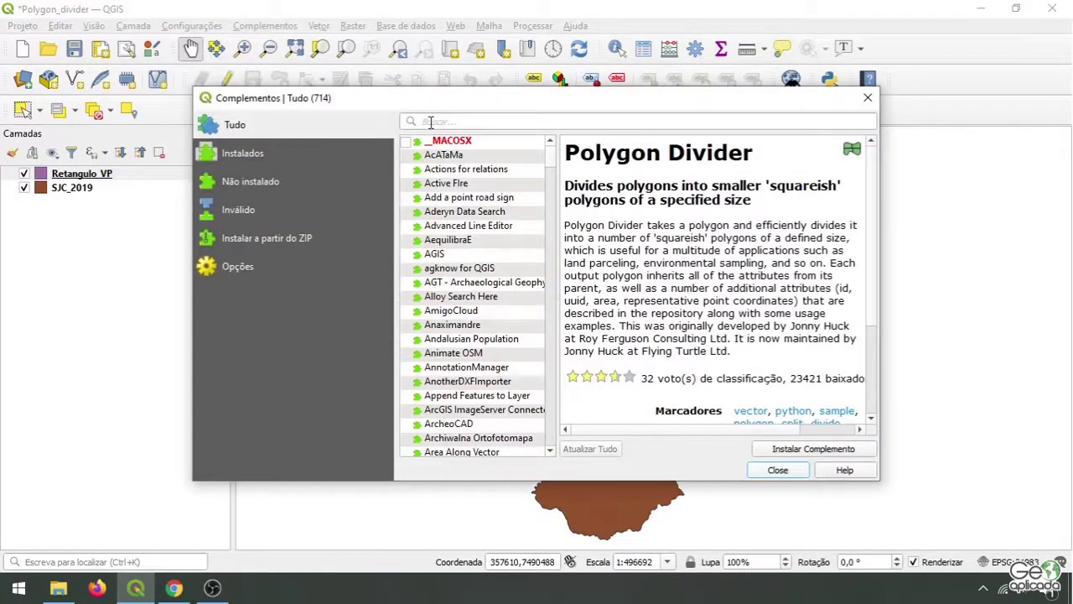
pyautogui.click(430, 122)
pyautogui.write('poly')
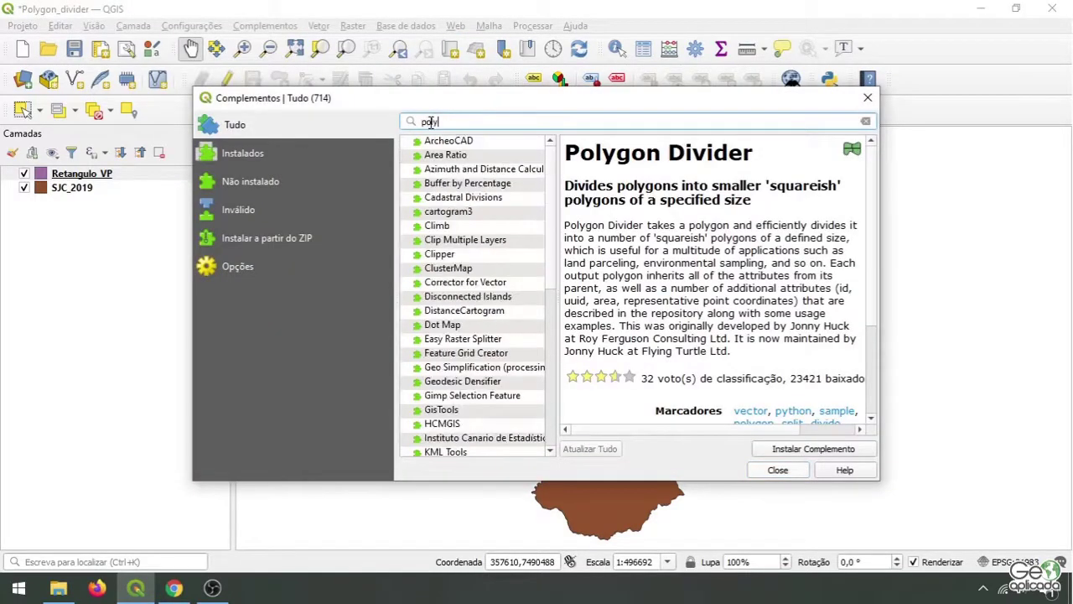
pyautogui.write('gon')
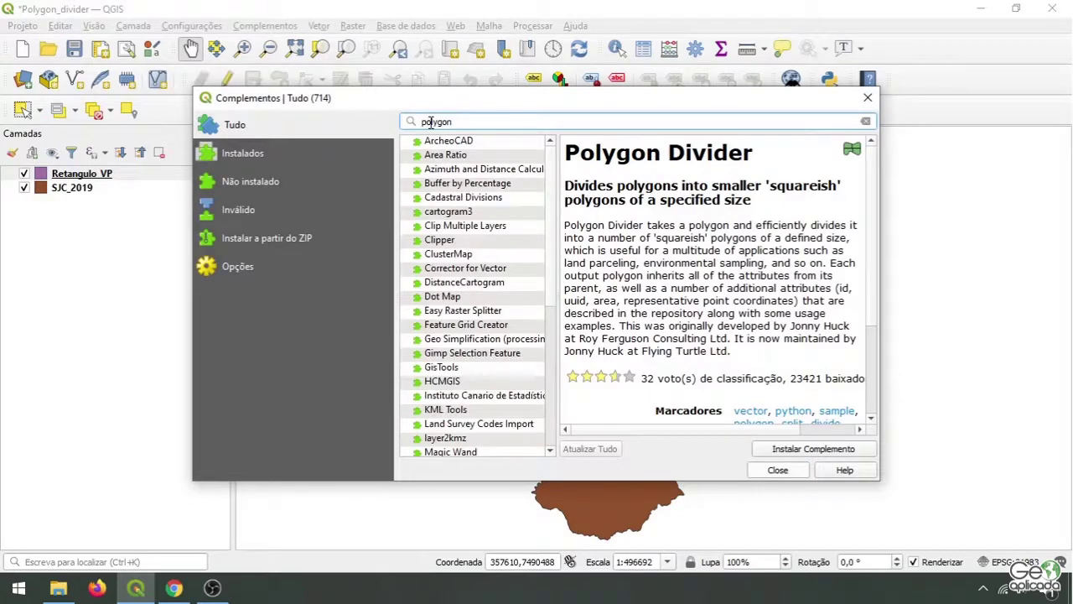
pyautogui.write(' di')
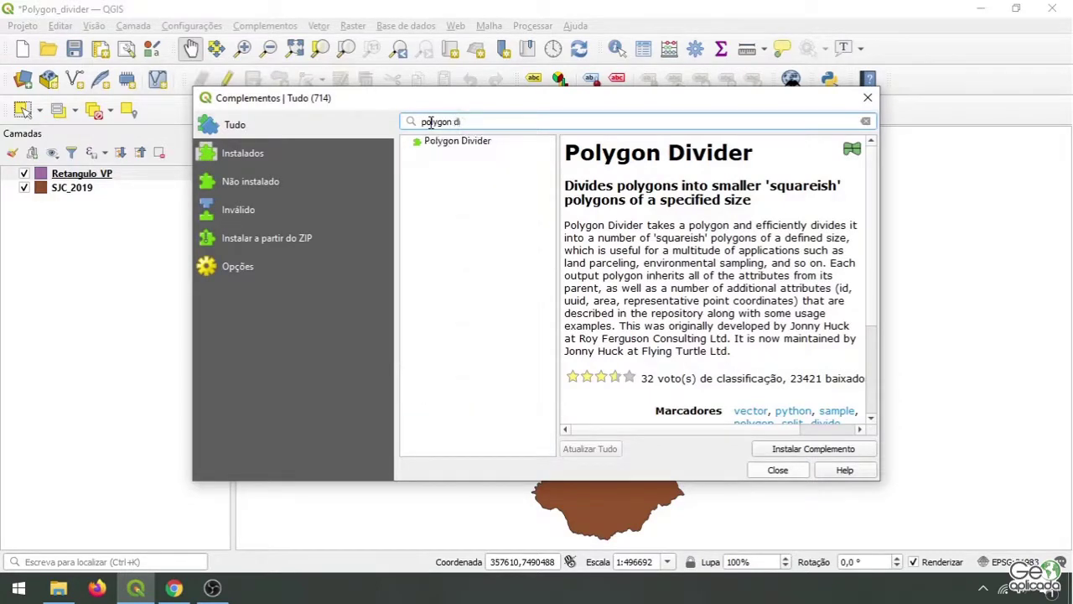
pyautogui.click(486, 144)
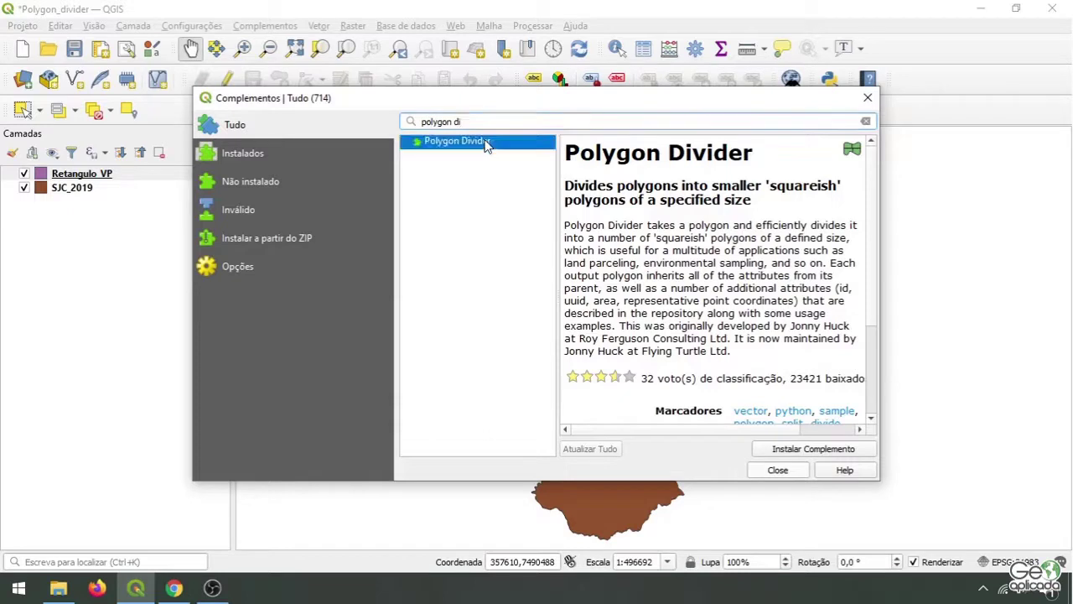
pyautogui.click(797, 452)
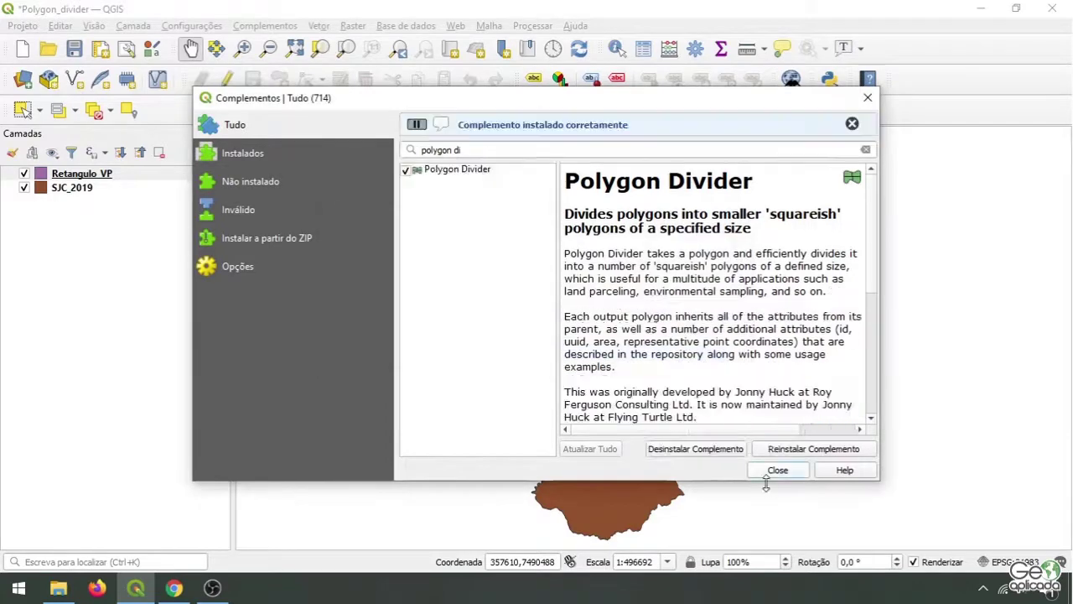
pyautogui.click(773, 470)
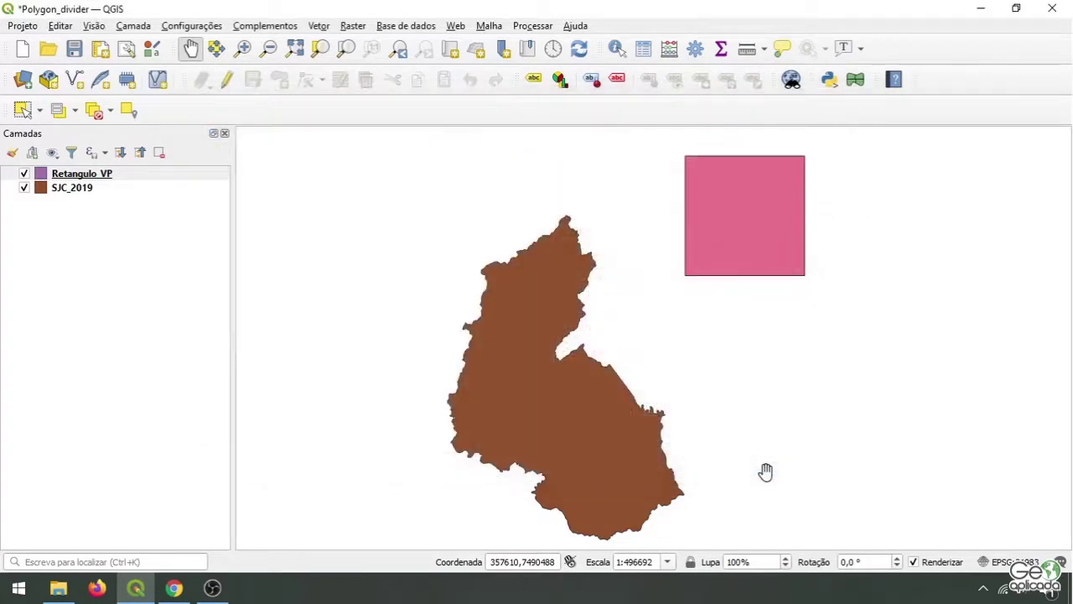
pyautogui.click(326, 29)
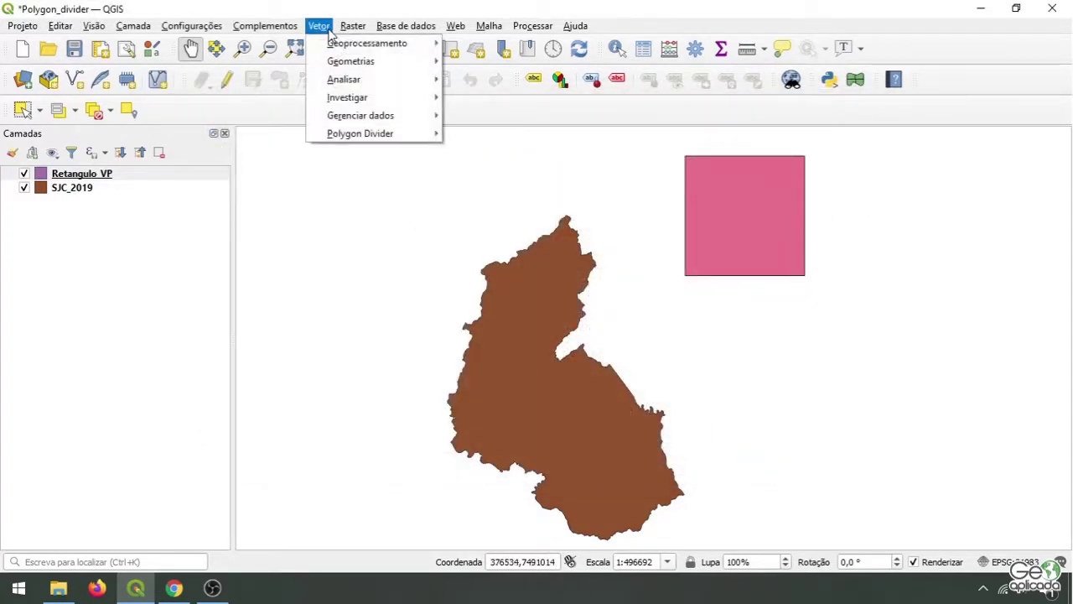
pyautogui.moveTo(385, 134)
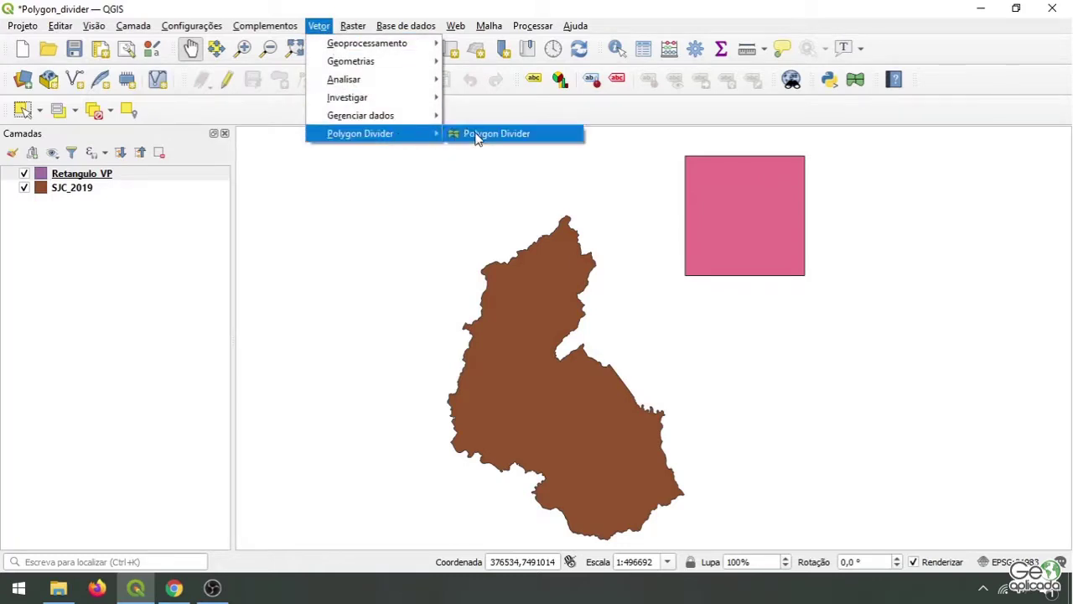
pyautogui.click(862, 84)
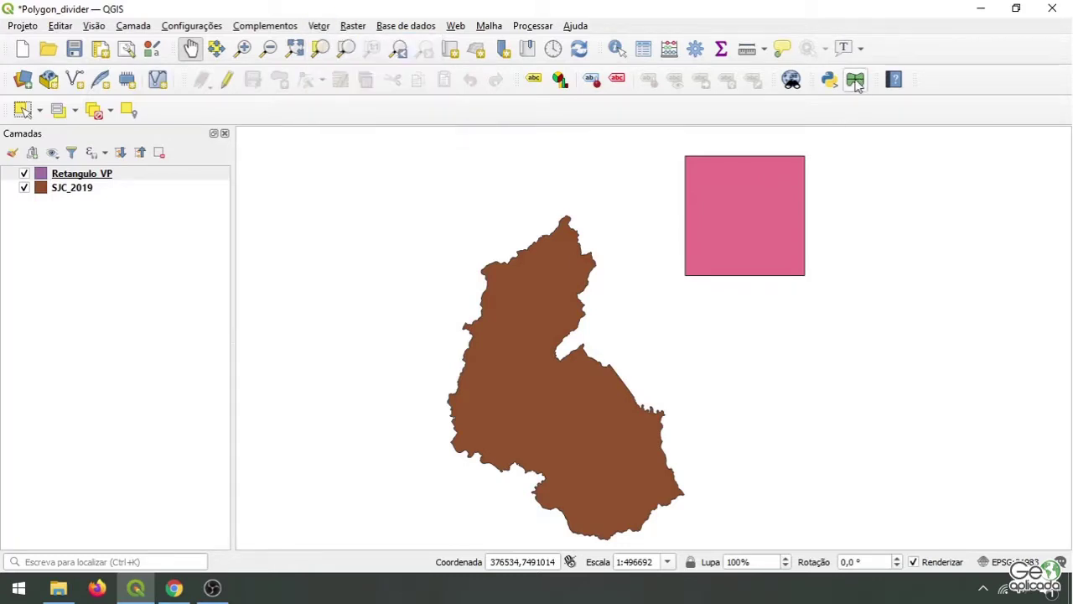
pyautogui.click(856, 82)
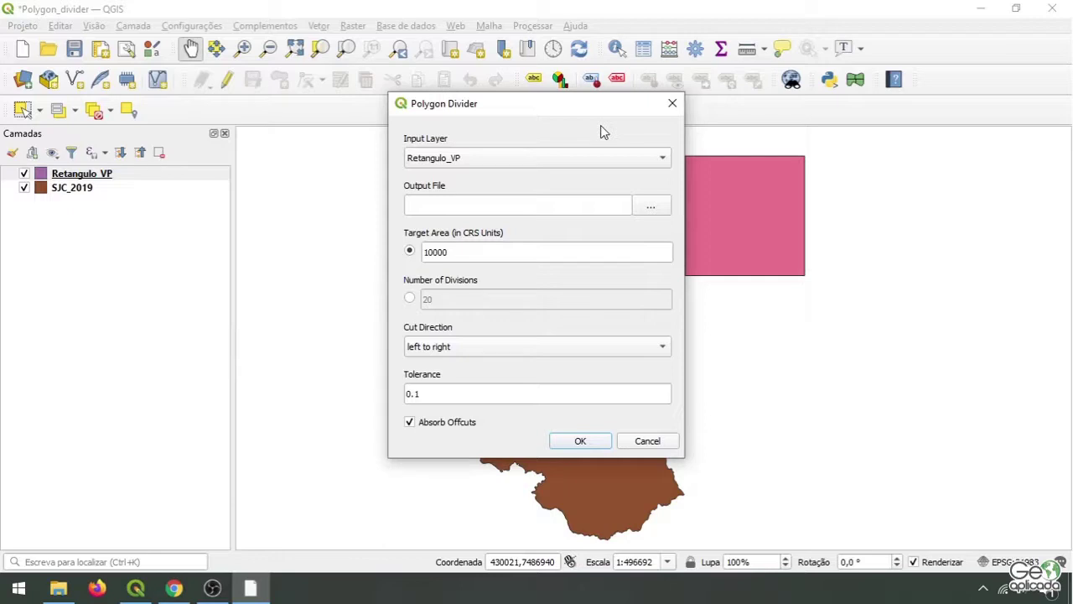
pyautogui.moveTo(587, 103); pyautogui.dragTo(580, 79)
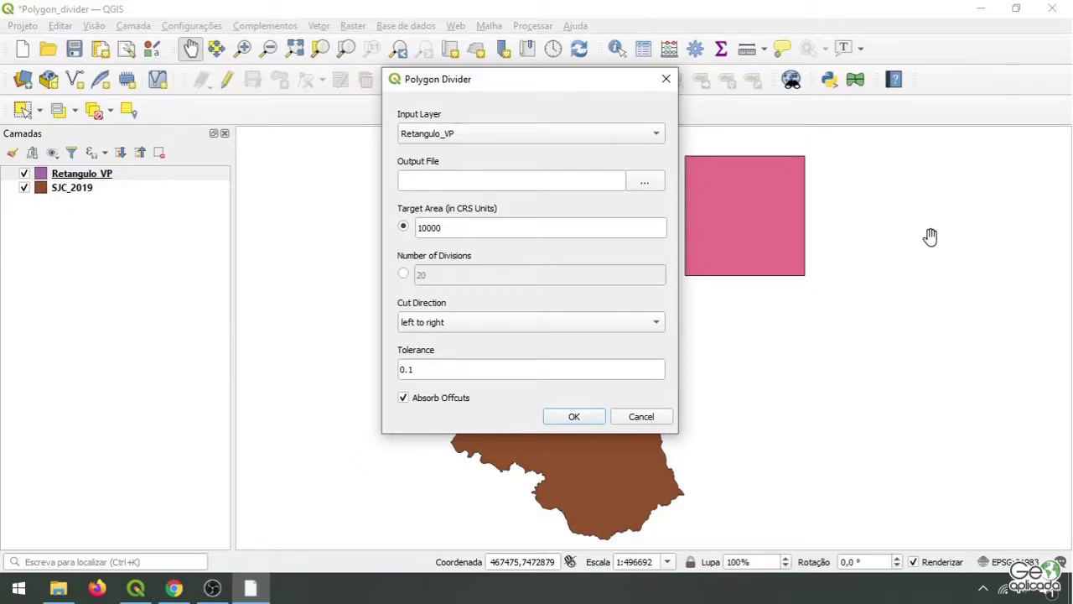
pyautogui.click(445, 132)
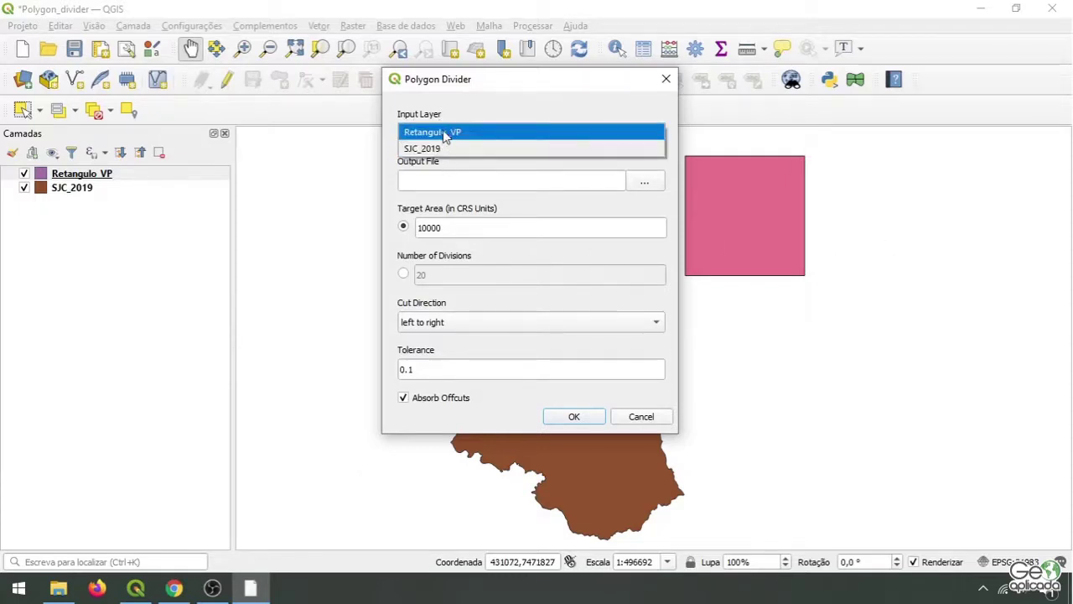
pyautogui.click(424, 133)
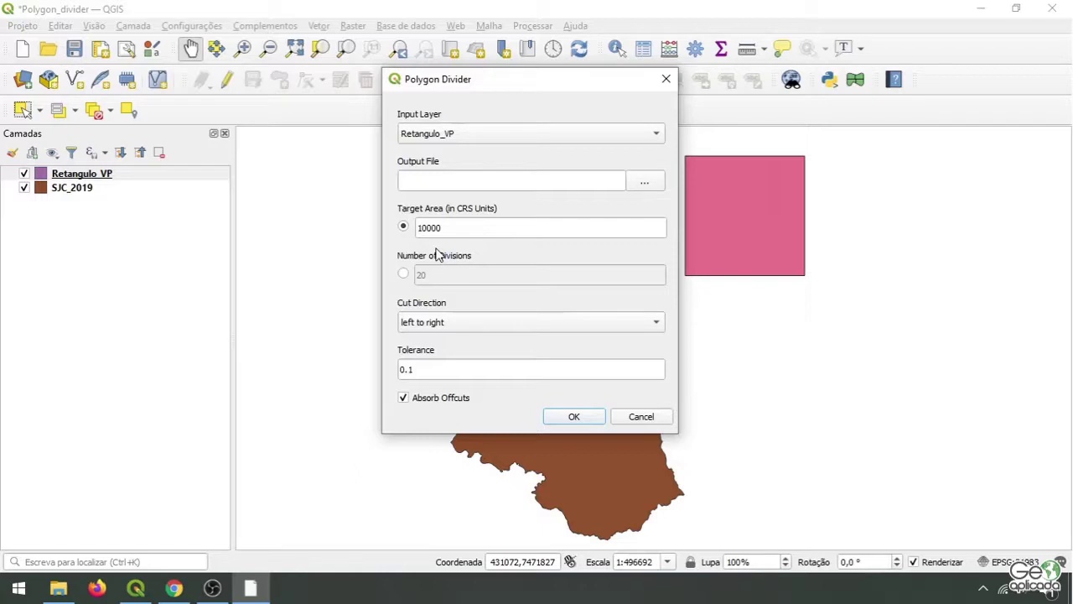
pyautogui.click(666, 79)
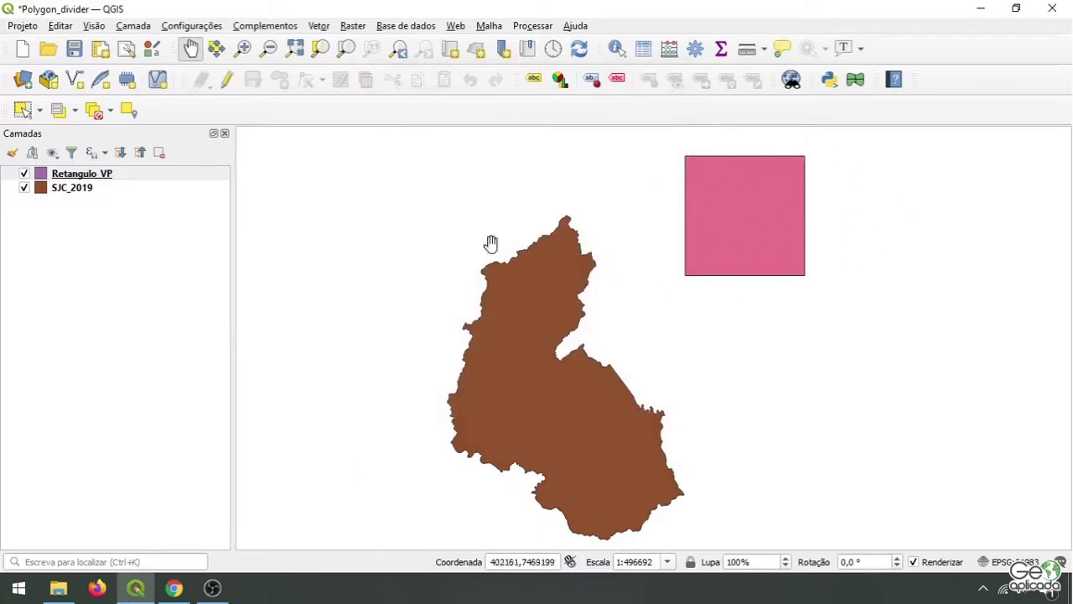
# - Check the area of the Retangulo_VP polygon in the layer's attribute table, and close the table
pyautogui.rightClick(91, 178)
pyautogui.click(196, 347)
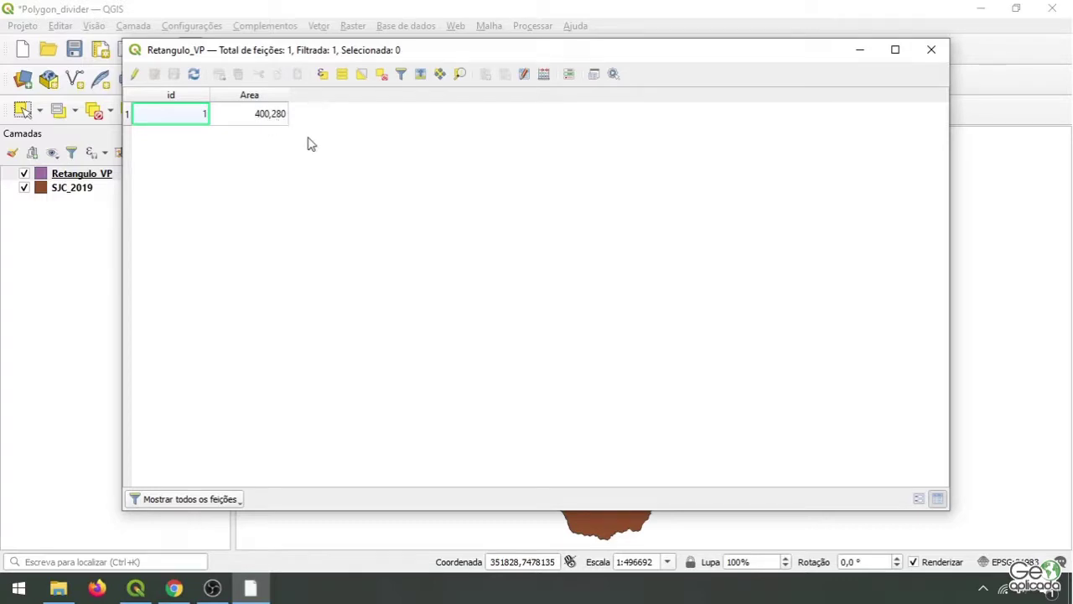
pyautogui.click(931, 49)
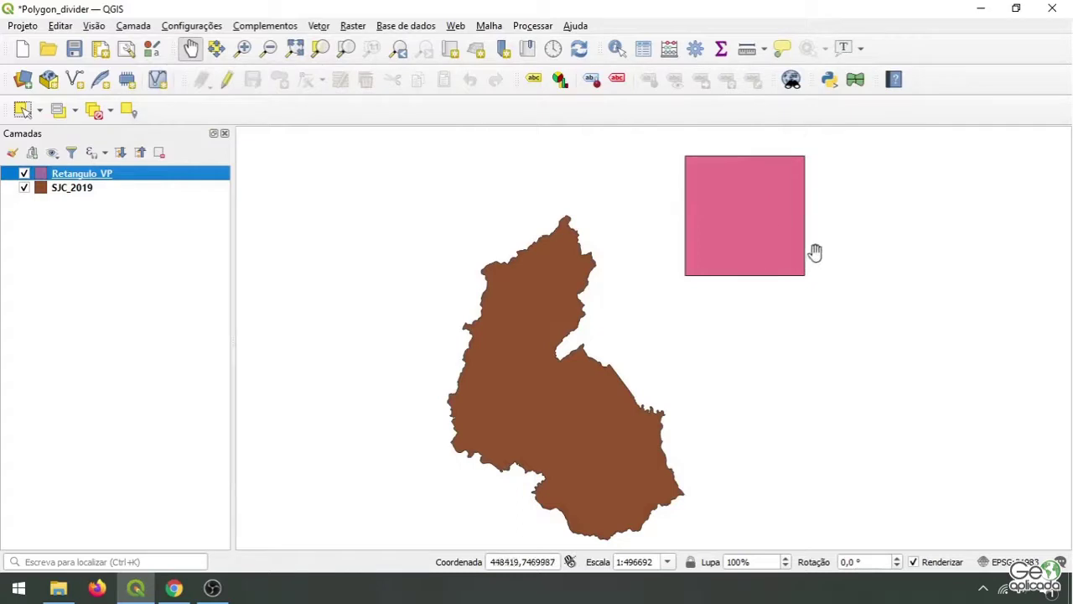
# - Start Polygon Divider and choose Retangulo_VP as the input layer
pyautogui.click(320, 25)
pyautogui.moveTo(366, 135)
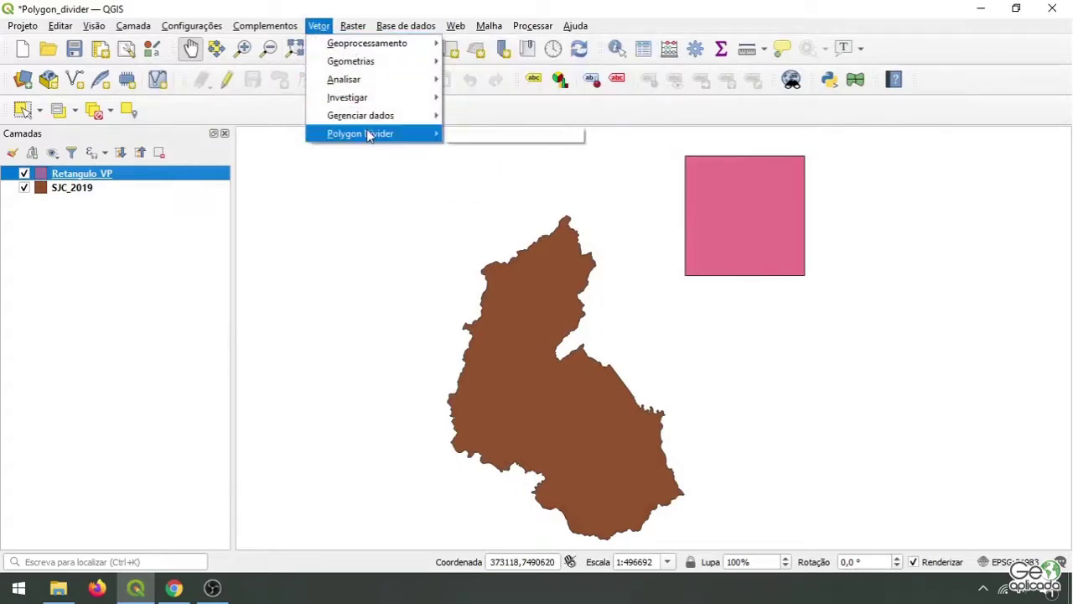
pyautogui.click(478, 134)
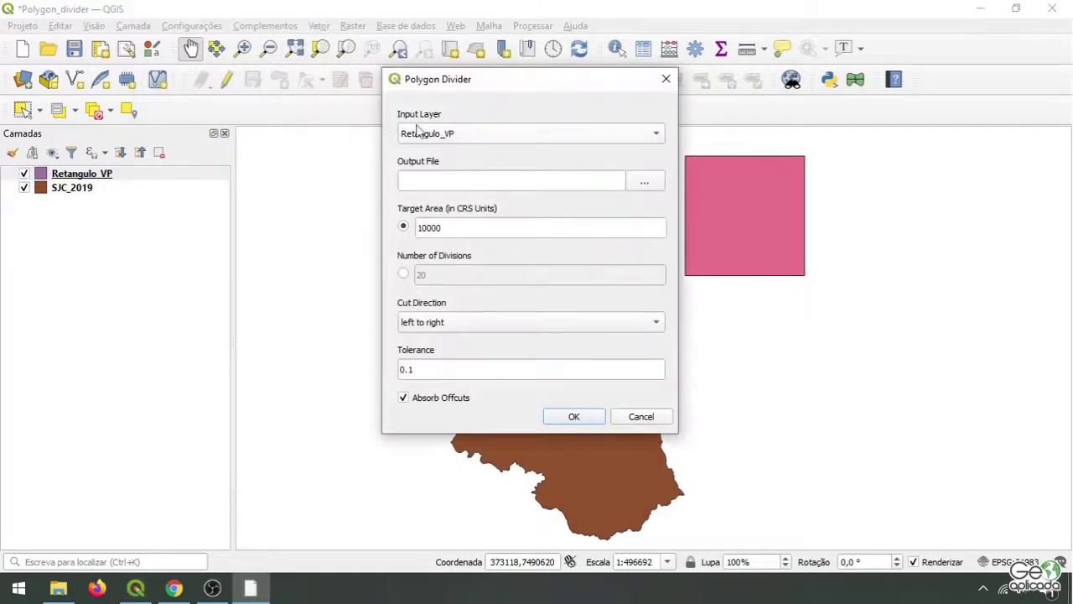
pyautogui.click(417, 131)
pyautogui.click(447, 132)
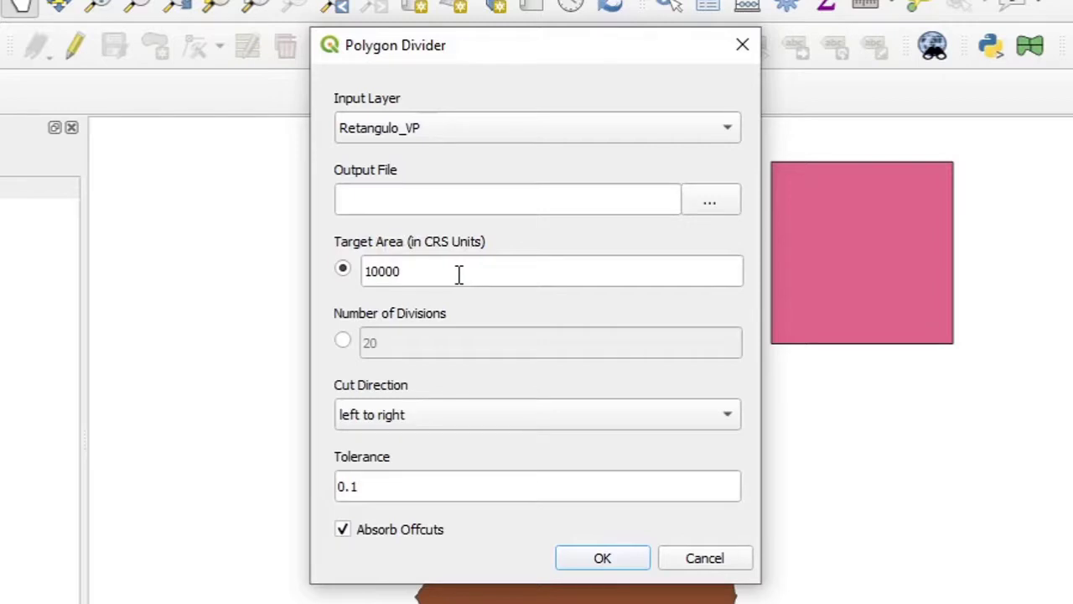
# - Set the target area of the divided polygons to 100000000 CRS units
pyautogui.moveTo(441, 271); pyautogui.dragTo(337, 265)
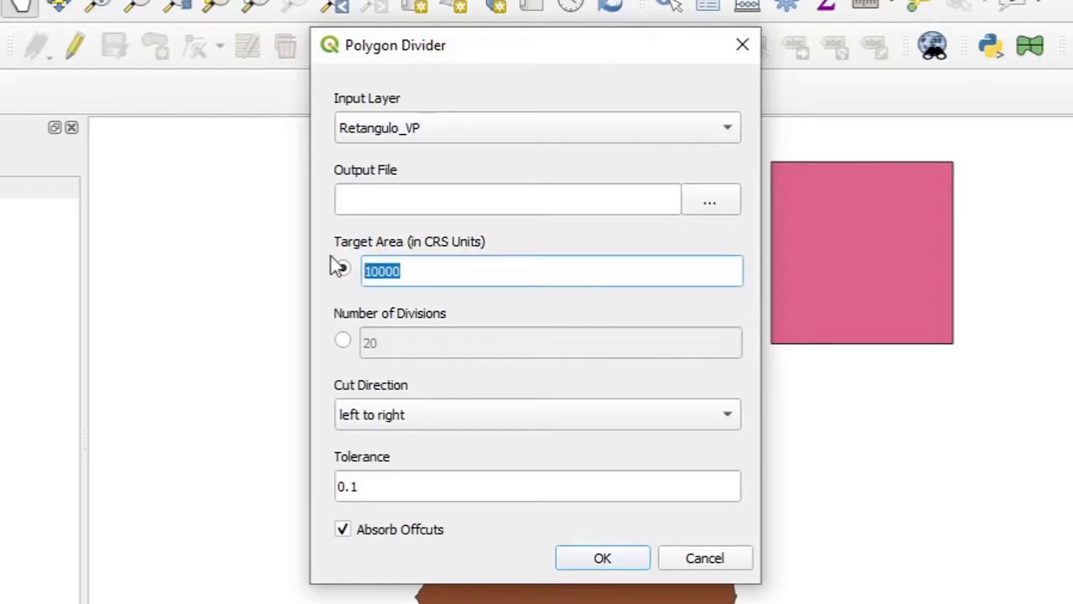
pyautogui.write('100')
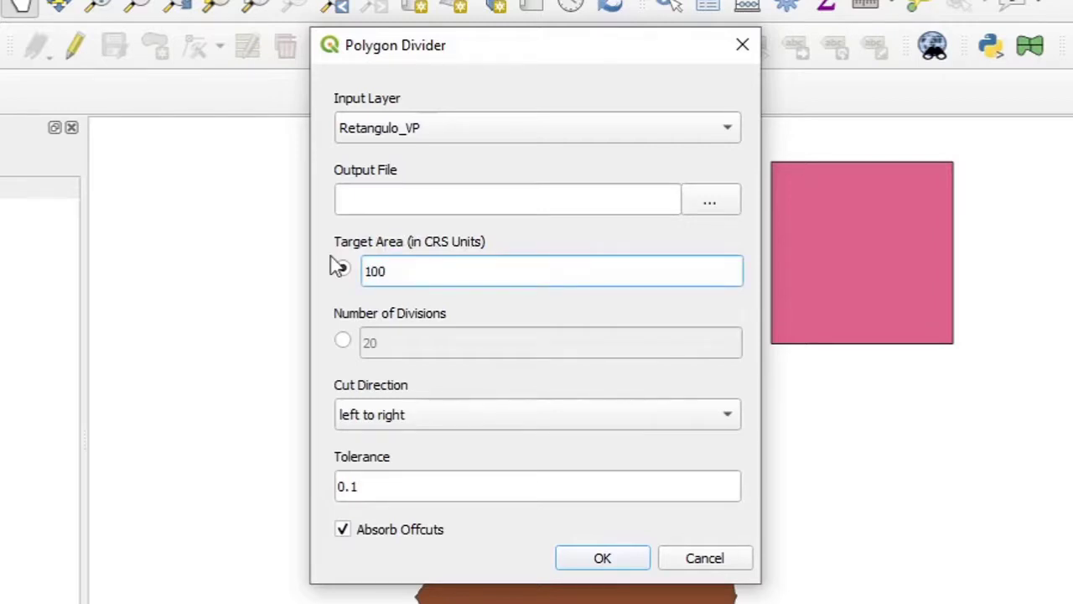
pyautogui.write('000000')
pyautogui.press('Left')
pyautogui.press('Left')
pyautogui.press('Left')
pyautogui.hotkey('shift', 'Left')
pyautogui.hotkey('shift', 'Left')
pyautogui.hotkey('shift', 'Left')
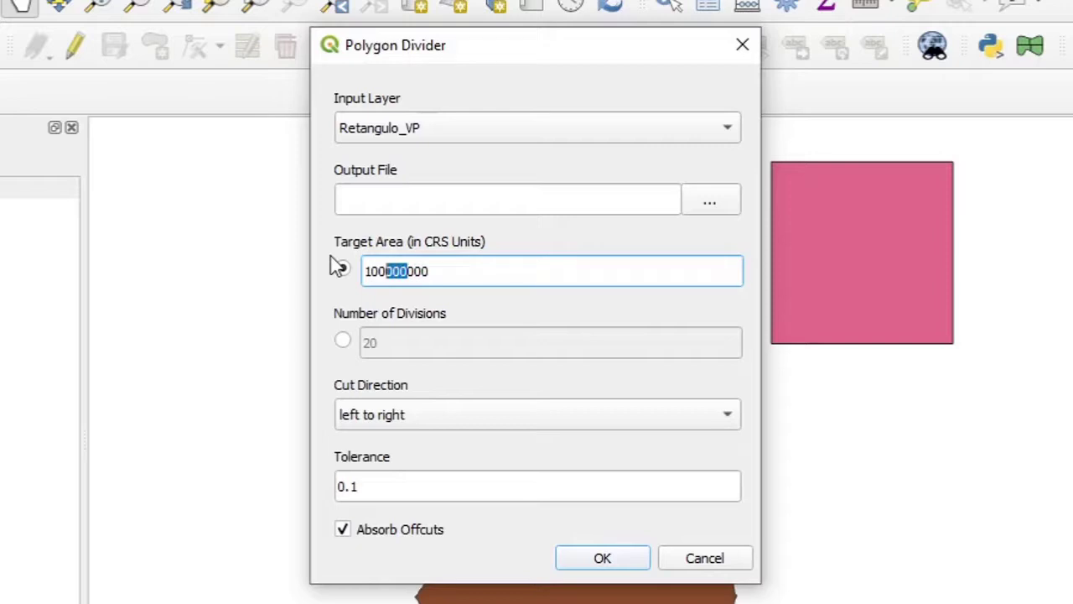
pyautogui.press('Left')
pyautogui.press('Left')
# - Set the output file to Retangulo_VP_100km.shp in the Dividir_poligono folder, basing its name on the existing Retangulo_VP.shp
pyautogui.click(707, 207)
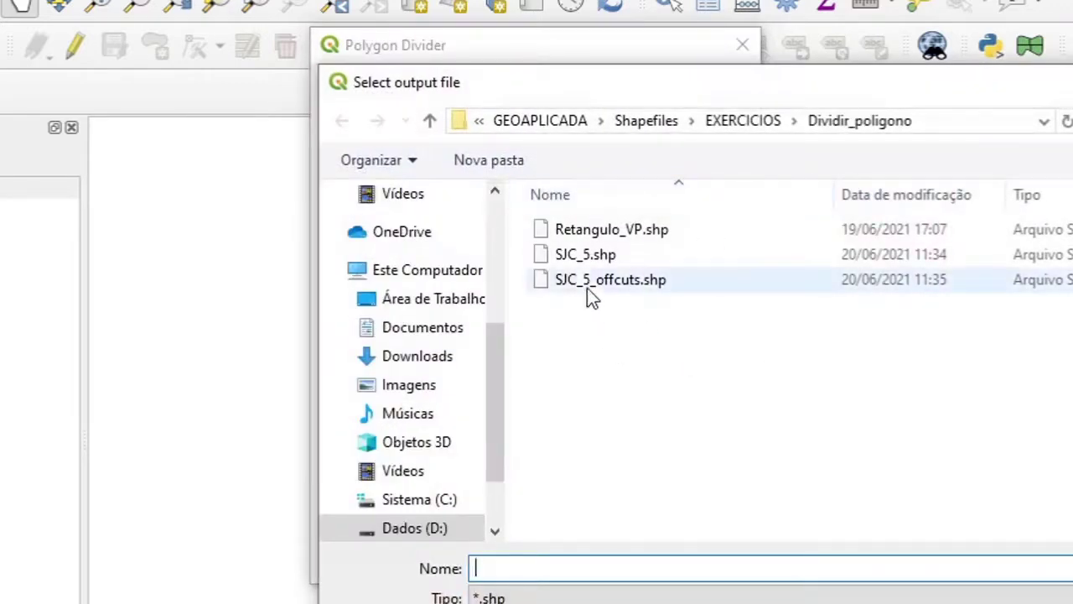
pyautogui.click(560, 256)
pyautogui.click(568, 235)
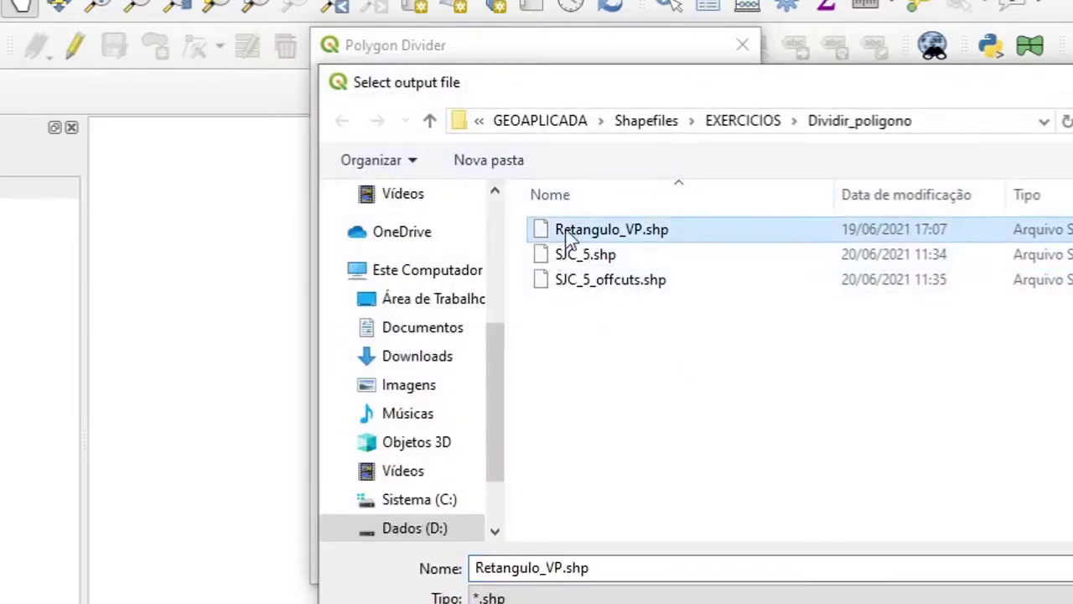
pyautogui.doubleClick(565, 567)
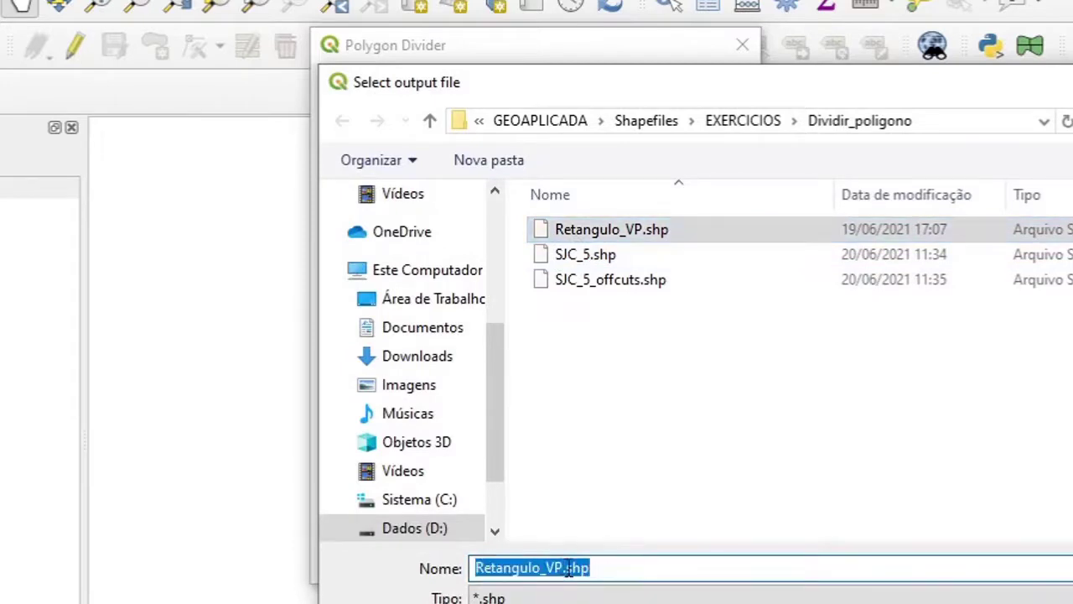
pyautogui.click(564, 567)
pyautogui.write('_100km')
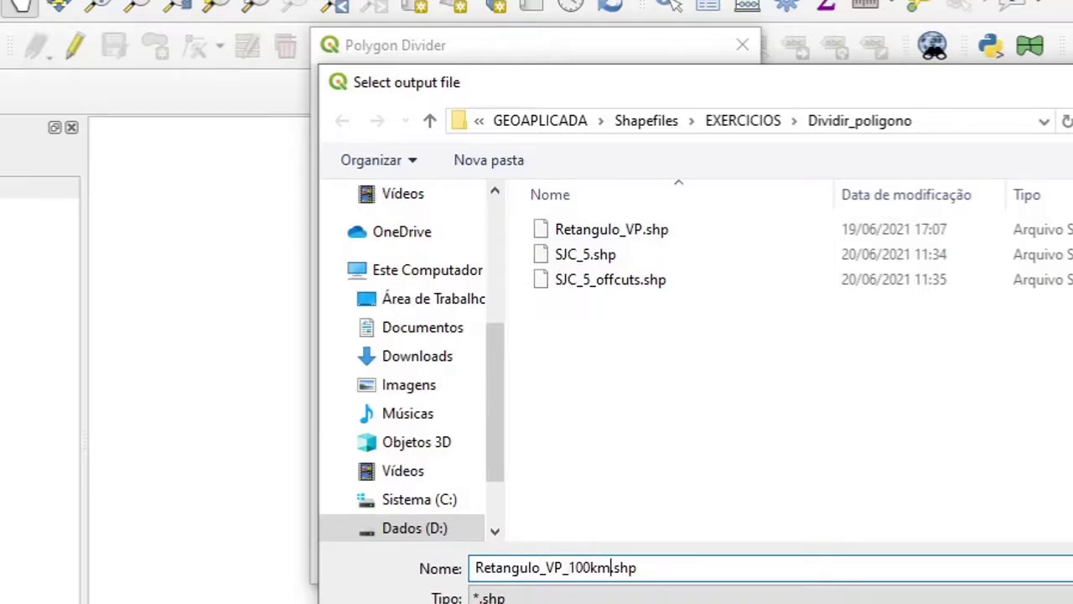
pyautogui.press('Return')
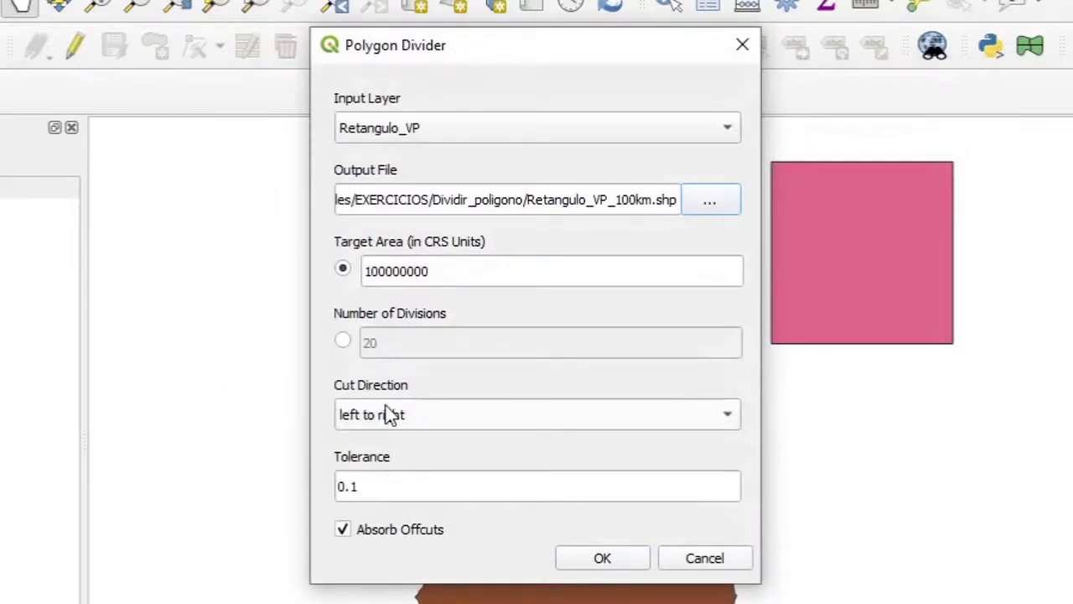
# - Choose the left to right cut direction, keep the tolerance at 0.1, and run the division of the rectangle
pyautogui.click(423, 431)
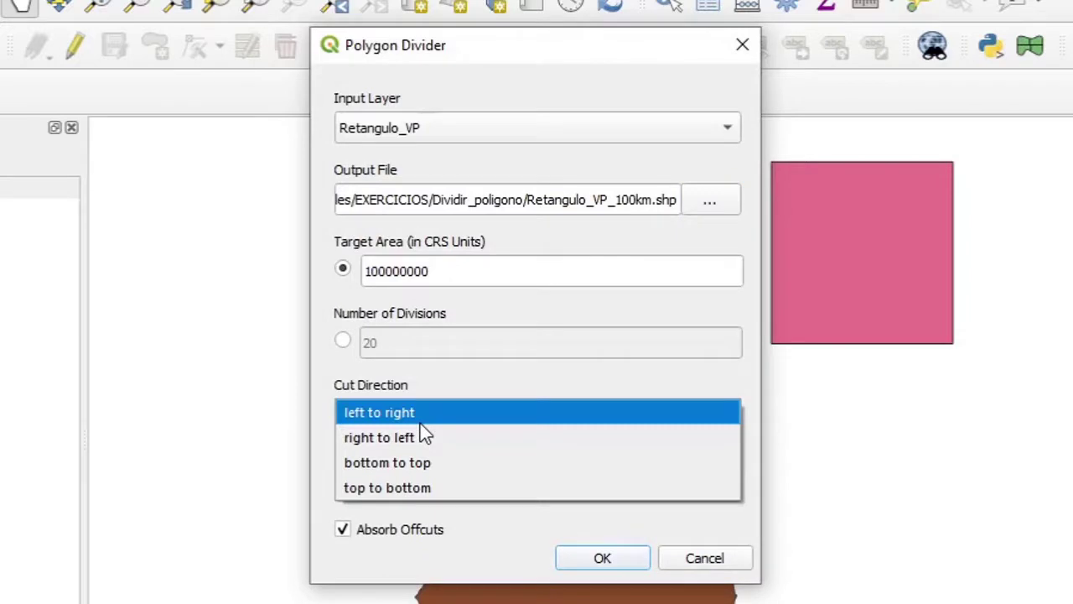
pyautogui.click(410, 412)
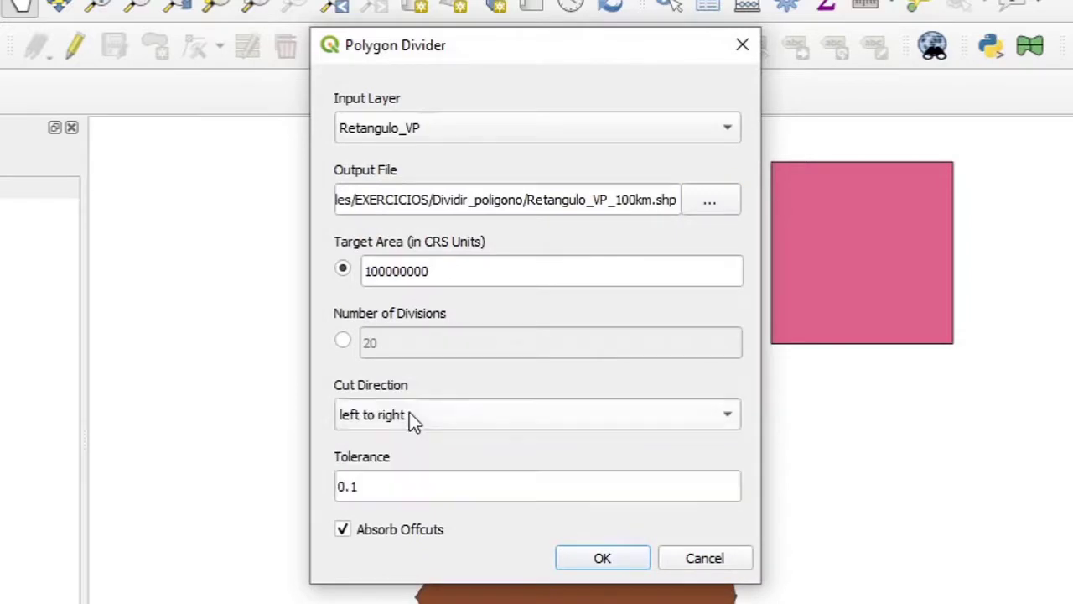
pyautogui.click(386, 486)
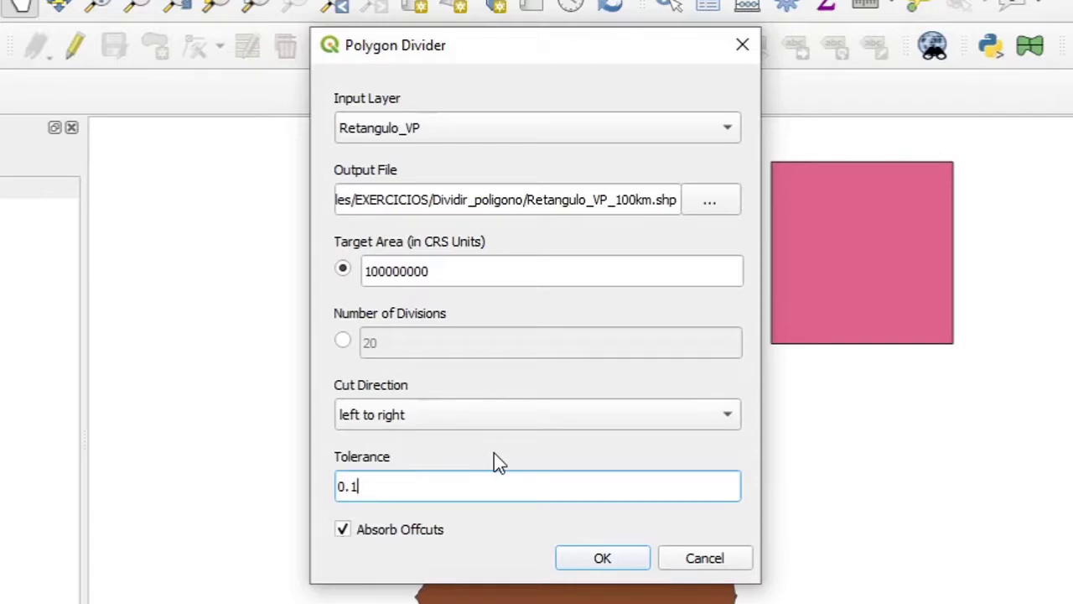
pyautogui.click(594, 557)
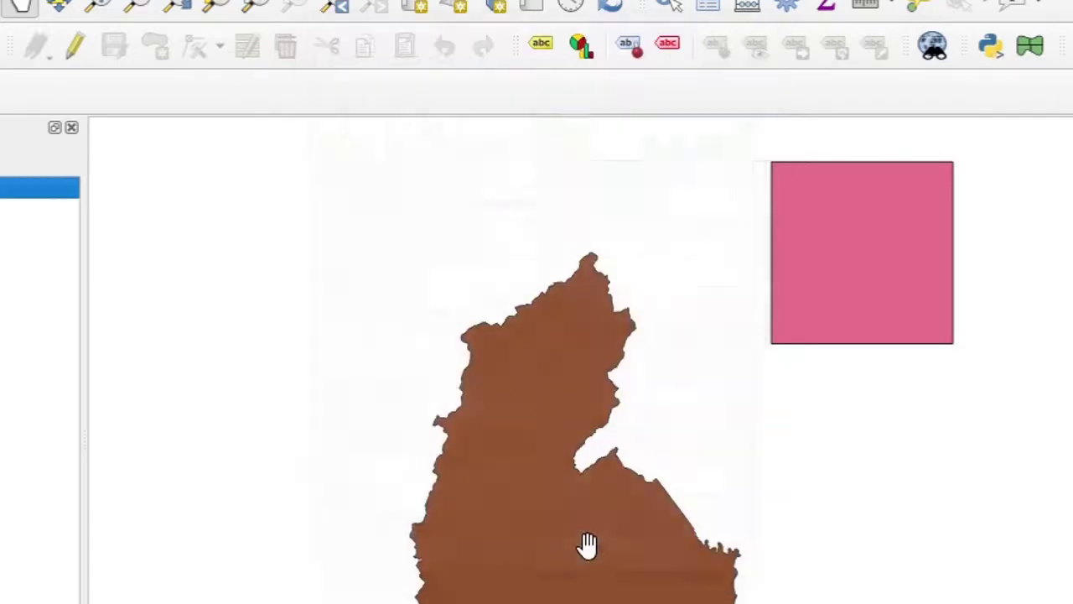
pyautogui.moveTo(882, 290); pyautogui.dragTo(775, 391)
pyautogui.scroll(1, 814, 374)
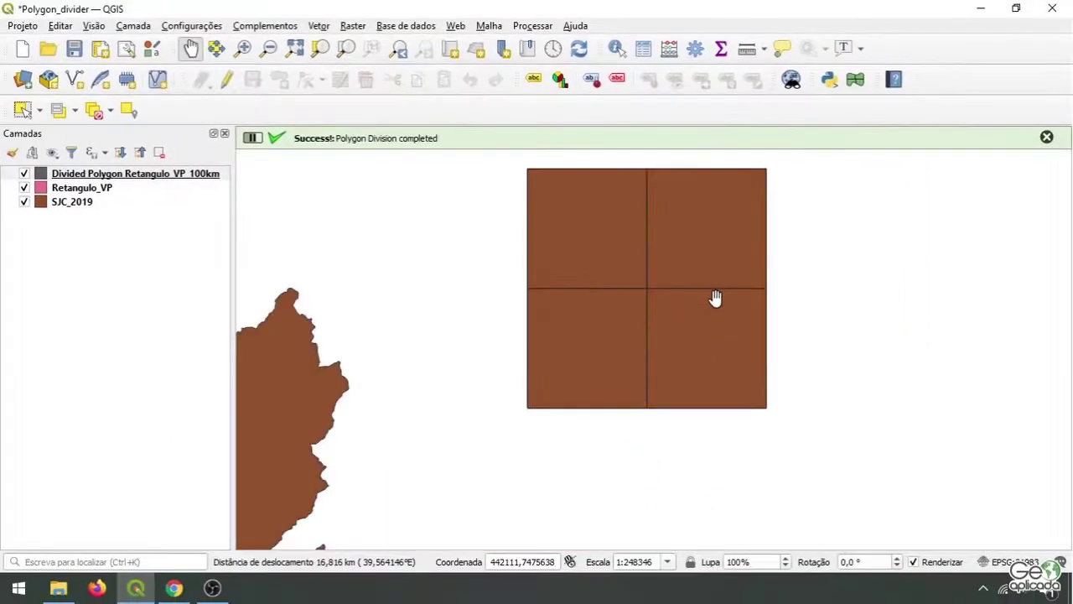
pyautogui.moveTo(816, 359); pyautogui.dragTo(692, 402)
pyautogui.moveTo(633, 315); pyautogui.dragTo(588, 330)
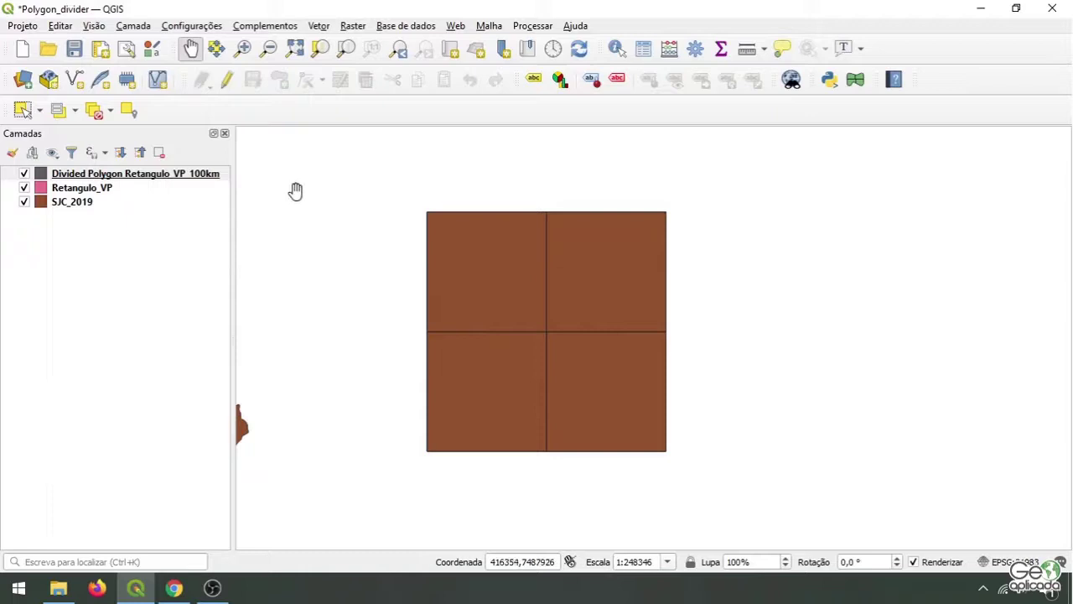
# - Open the attribute table of the divided Retangulo_VP_100km layer and consult the Polygon Divider README about its output attributes
pyautogui.rightClick(170, 178)
pyautogui.click(222, 355)
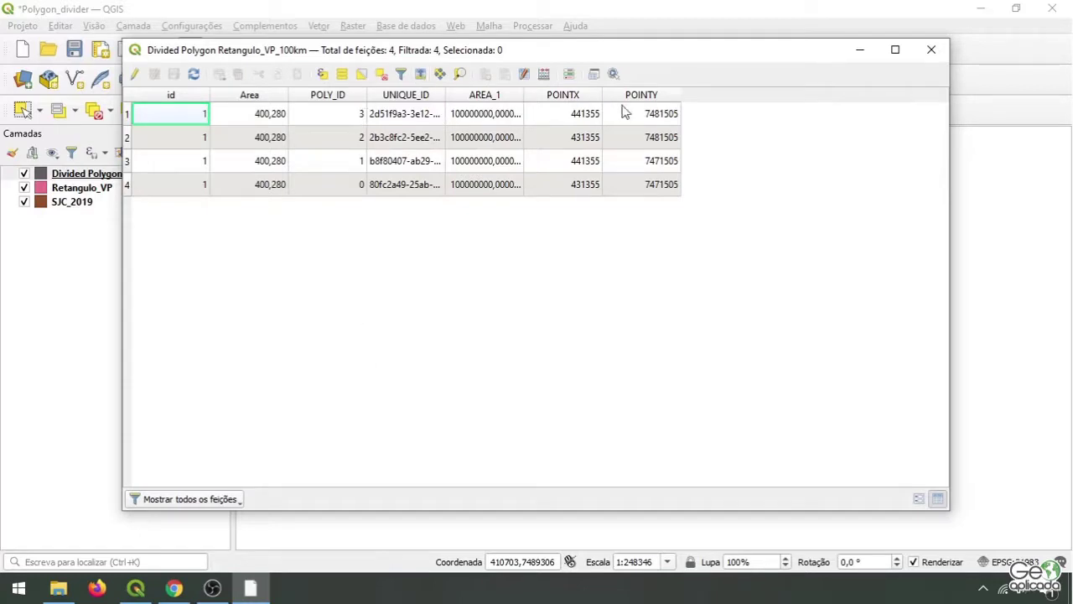
pyautogui.click(174, 589)
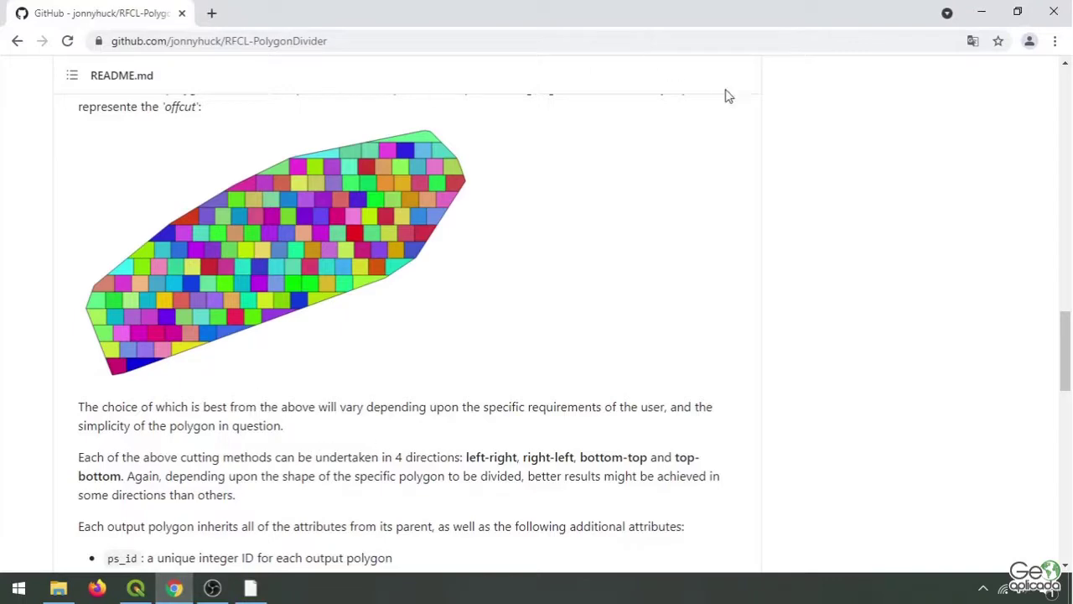
pyautogui.click(979, 12)
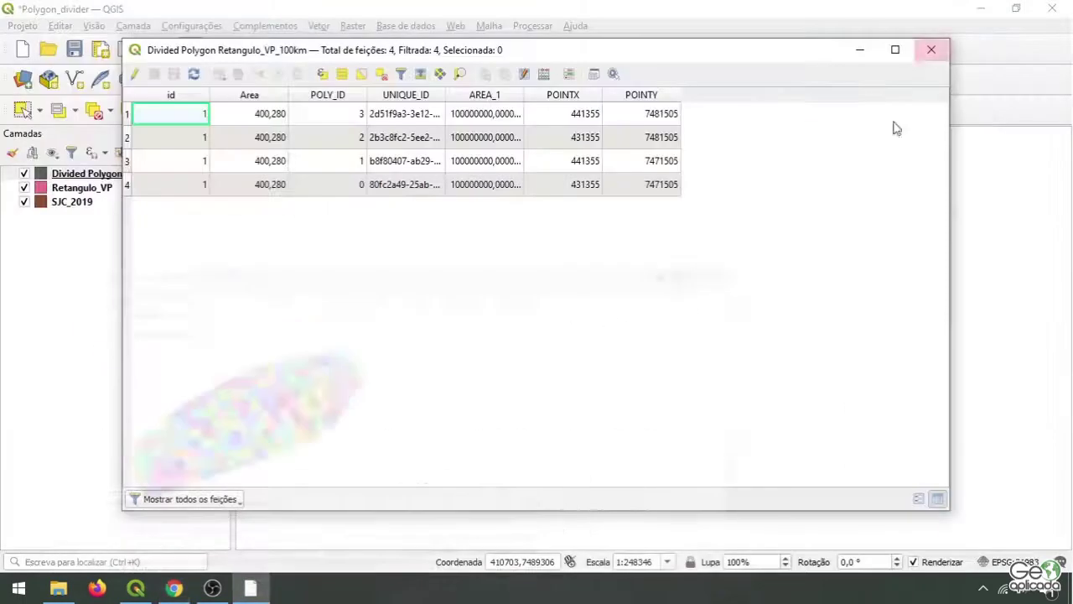
# - Enable editing on the divided rectangle layer and define a new decimal field named Area2 in the field calculator
pyautogui.click(135, 76)
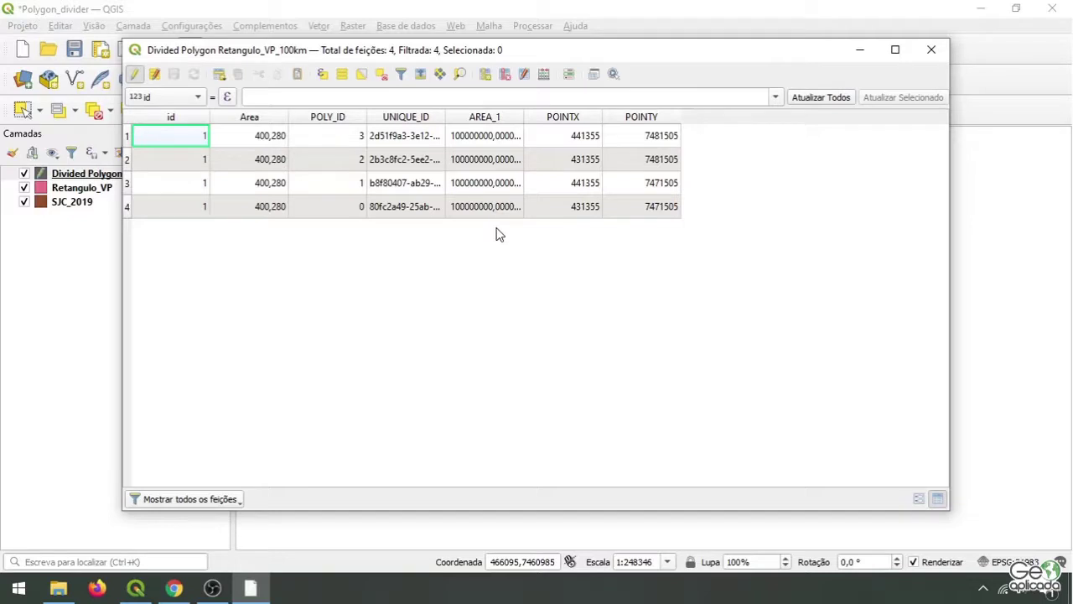
pyautogui.click(543, 74)
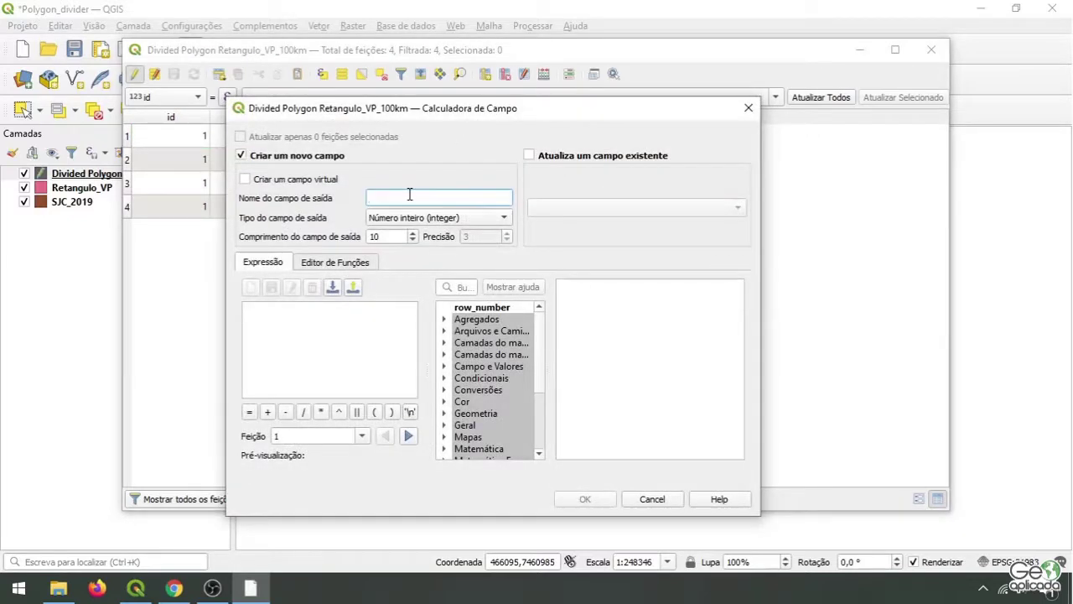
pyautogui.write('Area2')
pyautogui.moveTo(445, 109); pyautogui.dragTo(510, 77)
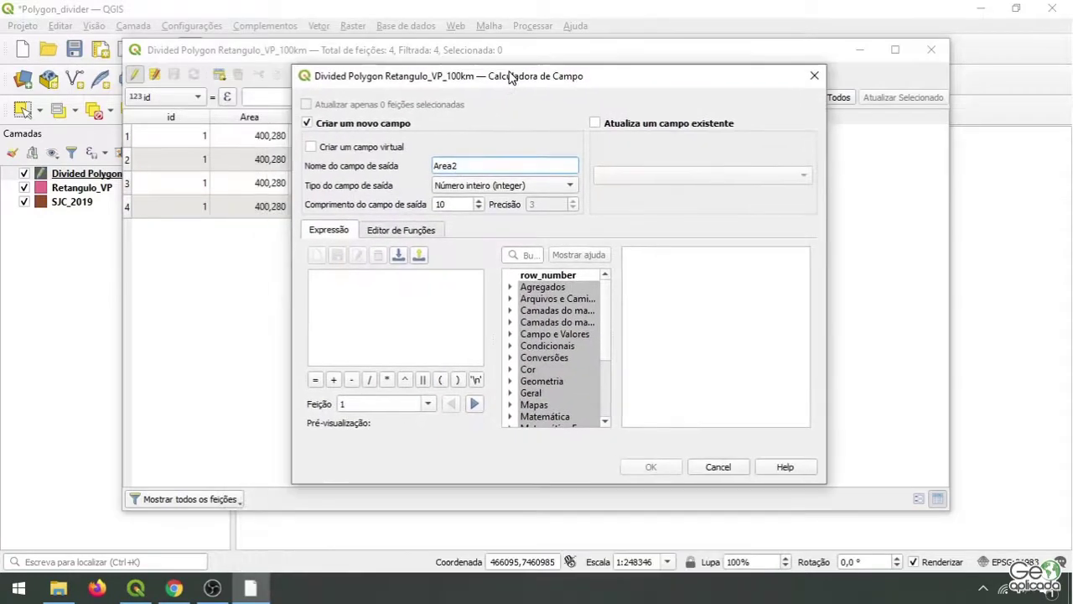
pyautogui.click(490, 188)
pyautogui.click(513, 223)
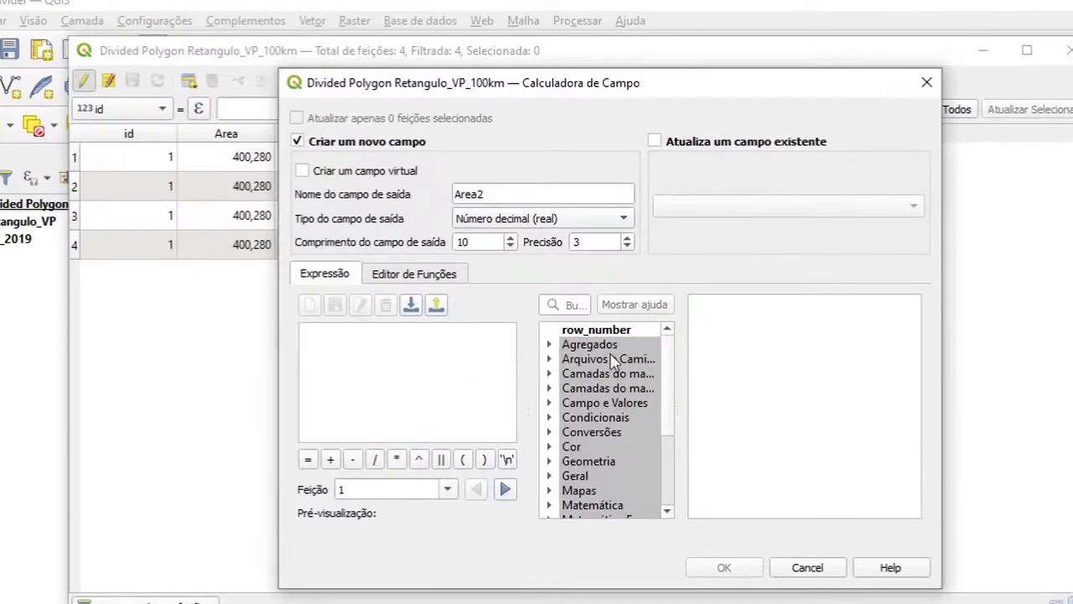
# - Calculate the Area2 field of the divided rectangle with the expression $area/1000000
pyautogui.click(461, 357)
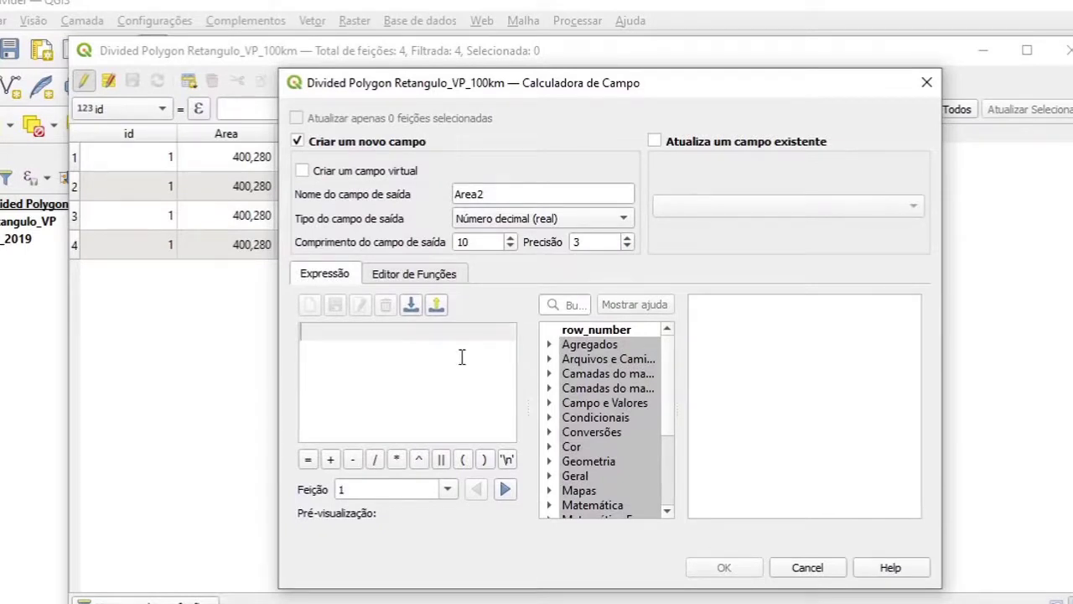
pyautogui.write('$area')
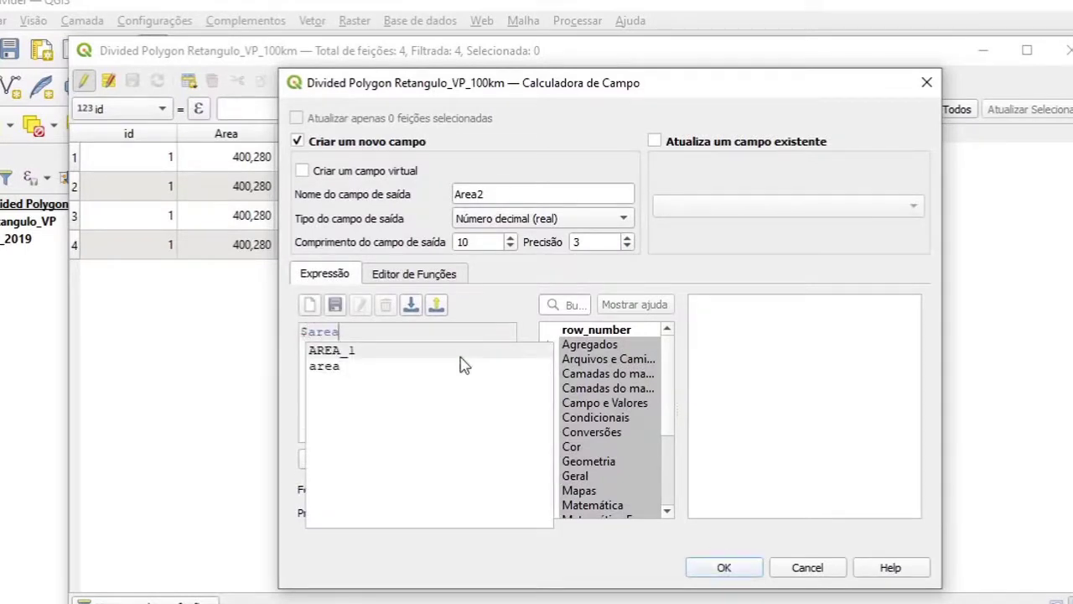
pyautogui.write('/1000000')
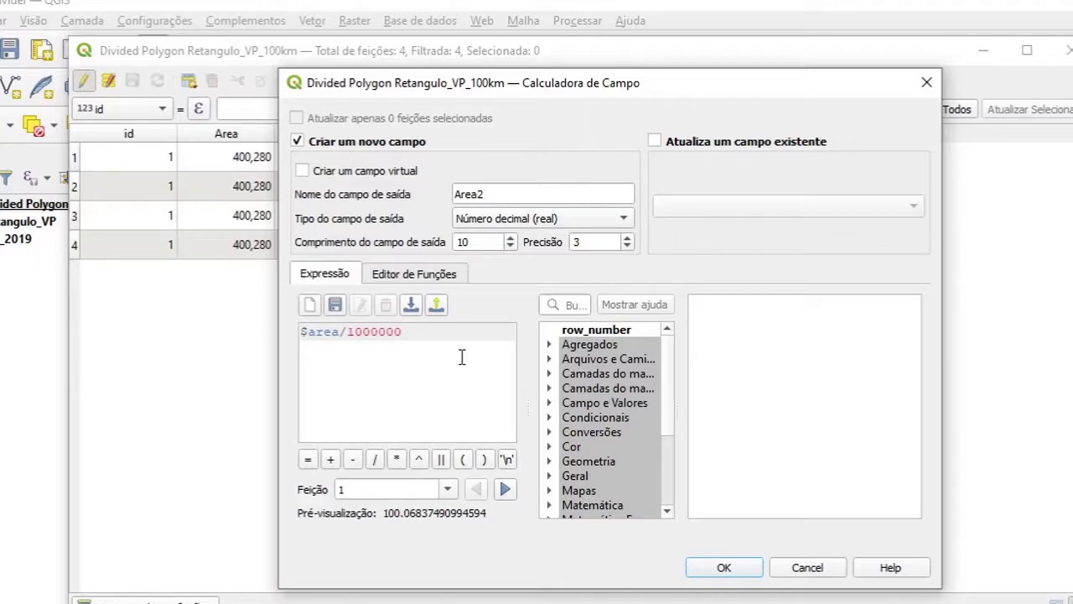
pyautogui.click(741, 573)
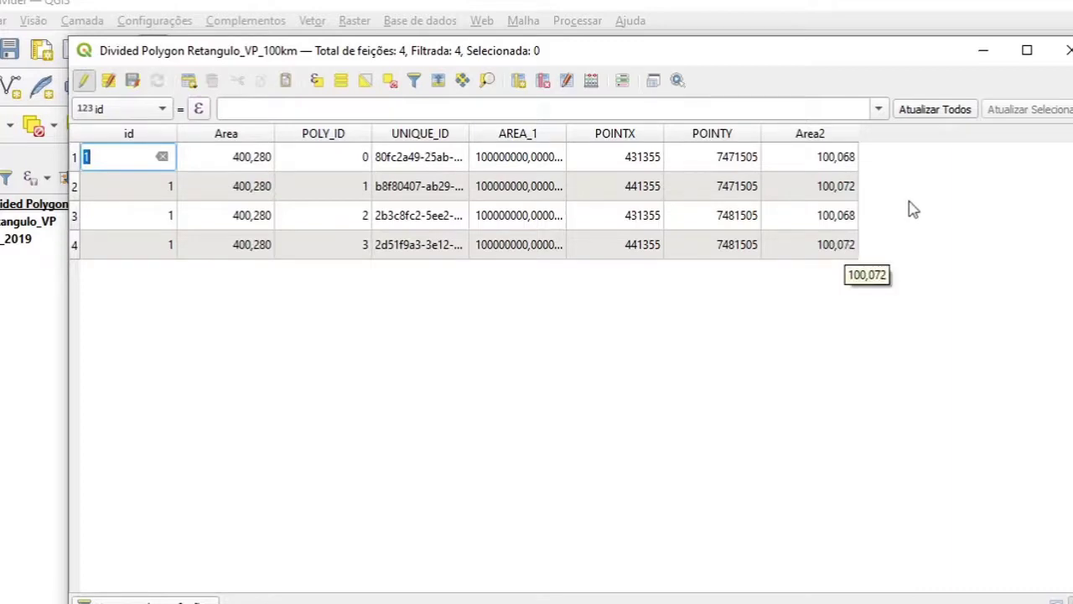
# - Save the edits to the divided rectangle layer by ending its edit session, and close its attribute table
pyautogui.press('Escape')
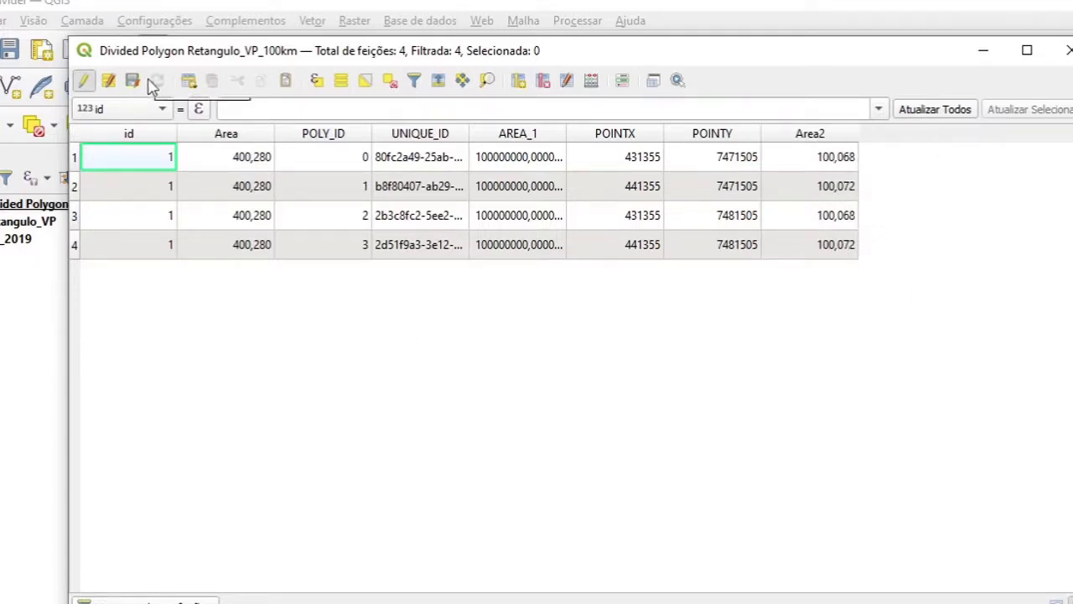
pyautogui.click(84, 80)
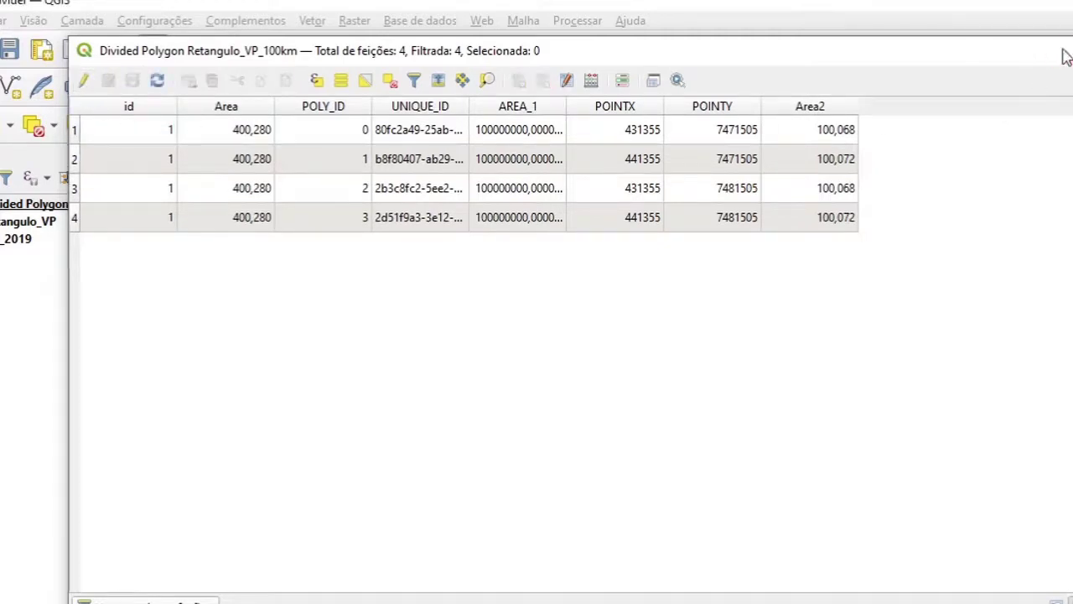
pyautogui.click(1068, 50)
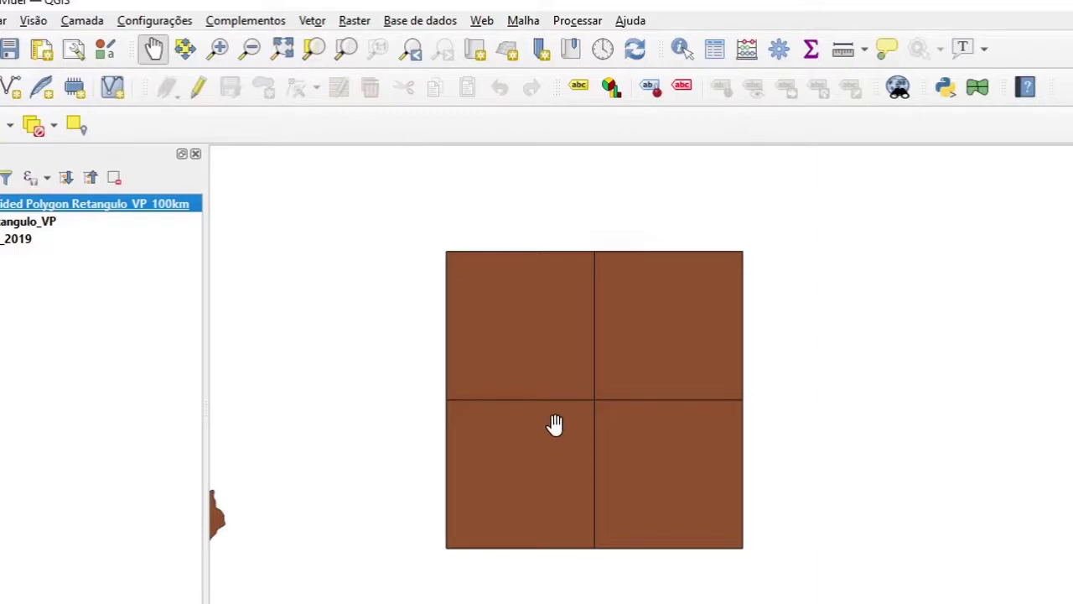
# - Hide the Retangulo_VP layer and its divided version, and make SJC_2019 the active layer
pyautogui.scroll(-1, 758, 328)
pyautogui.moveTo(584, 436); pyautogui.dragTo(712, 300)
pyautogui.hotkey('ctrl', 'alt', '+')
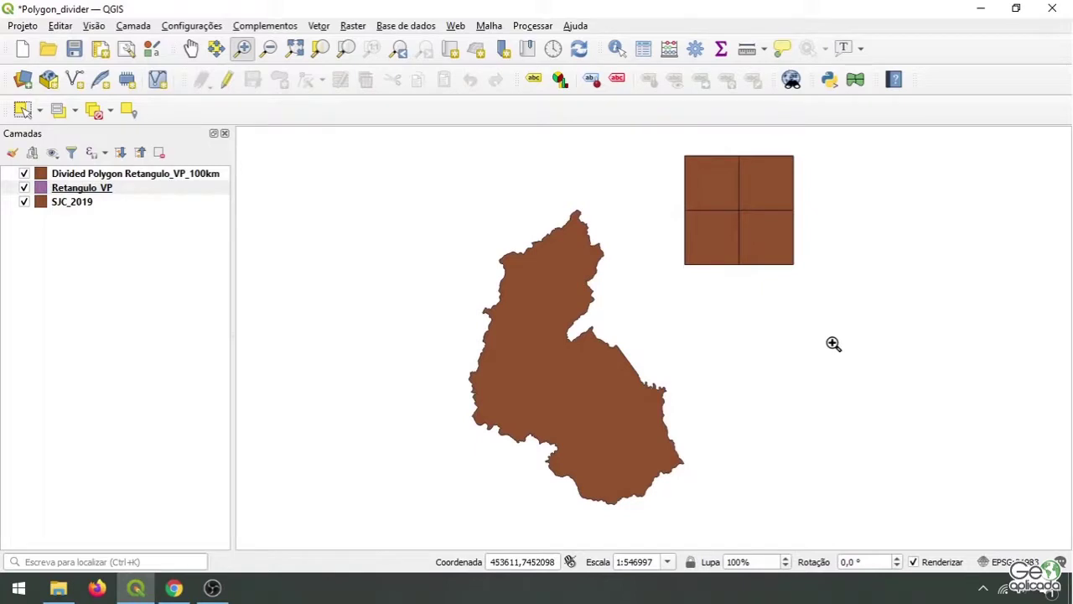
pyautogui.click(25, 188)
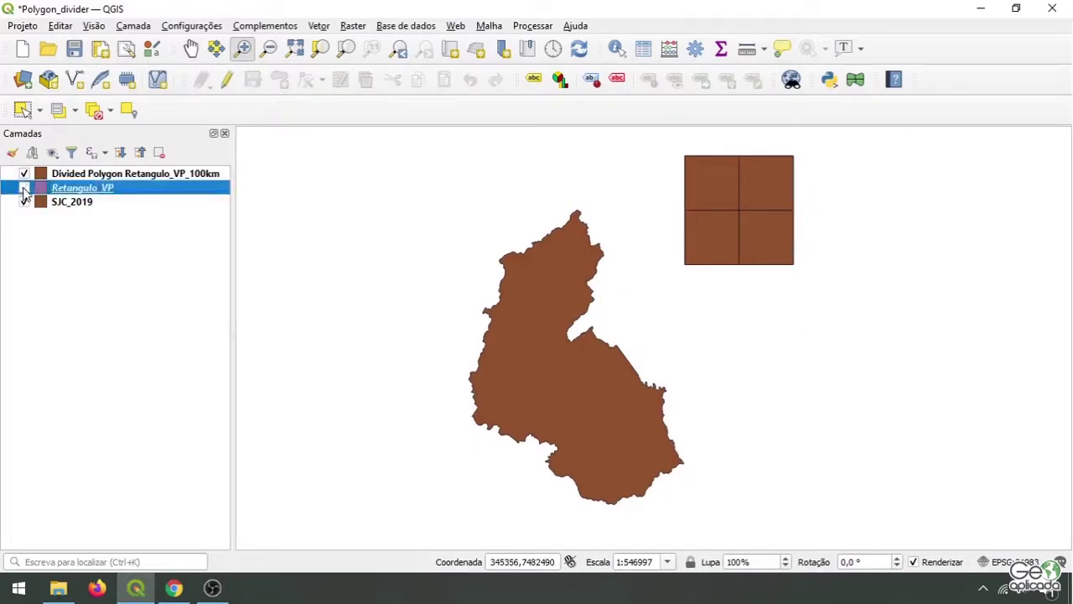
pyautogui.click(23, 174)
pyautogui.click(72, 202)
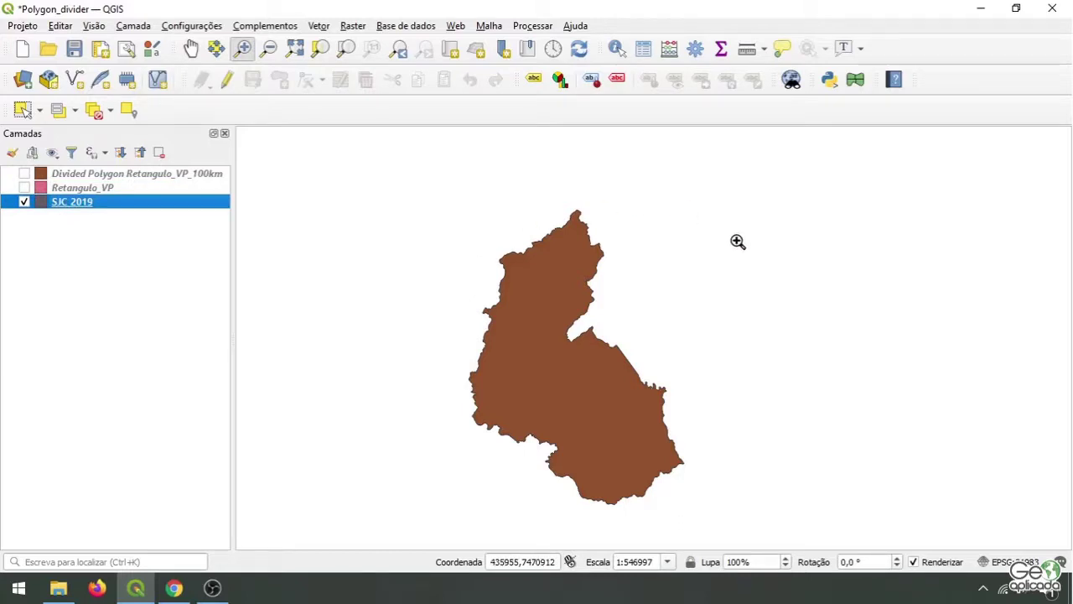
# - Start Polygon Divider with SJC_2019 as the input layer and SJC_5.shp in the Dividir_poligono folder as the output file
pyautogui.click(321, 26)
pyautogui.moveTo(379, 135)
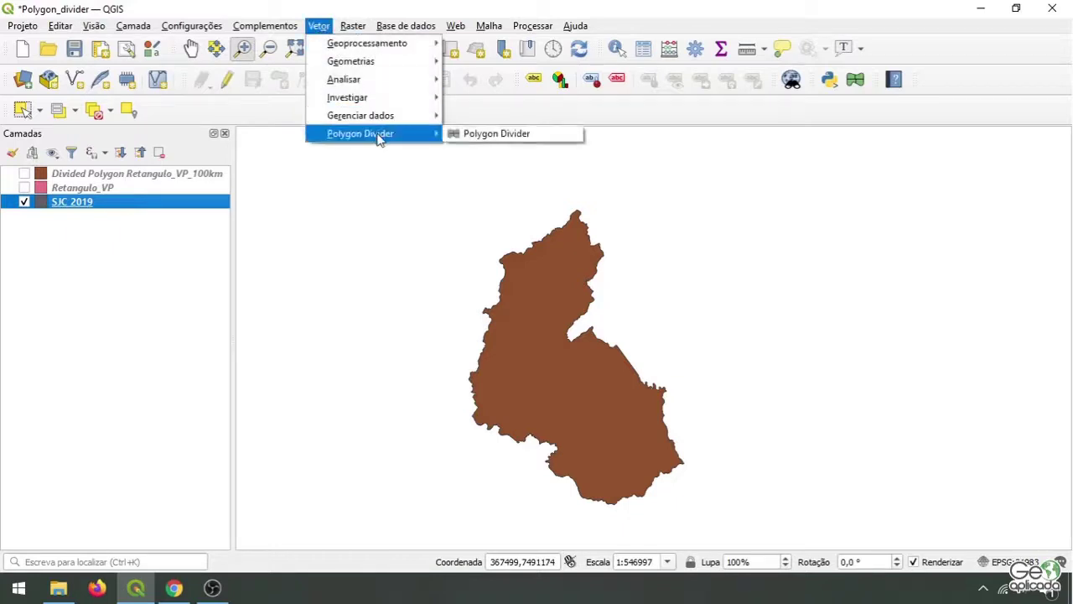
pyautogui.click(491, 138)
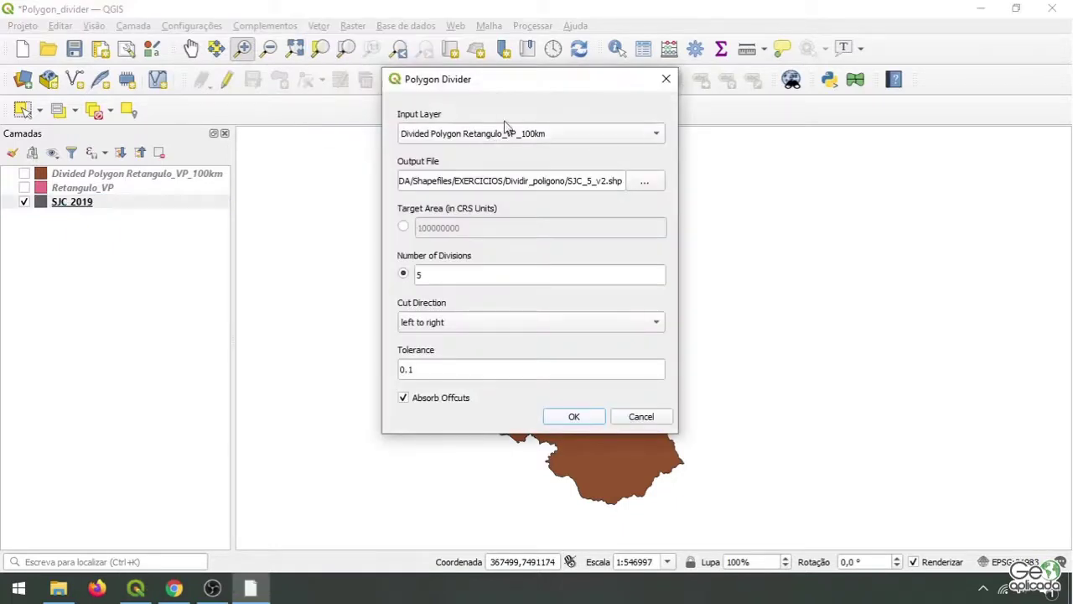
pyautogui.click(506, 133)
pyautogui.click(428, 166)
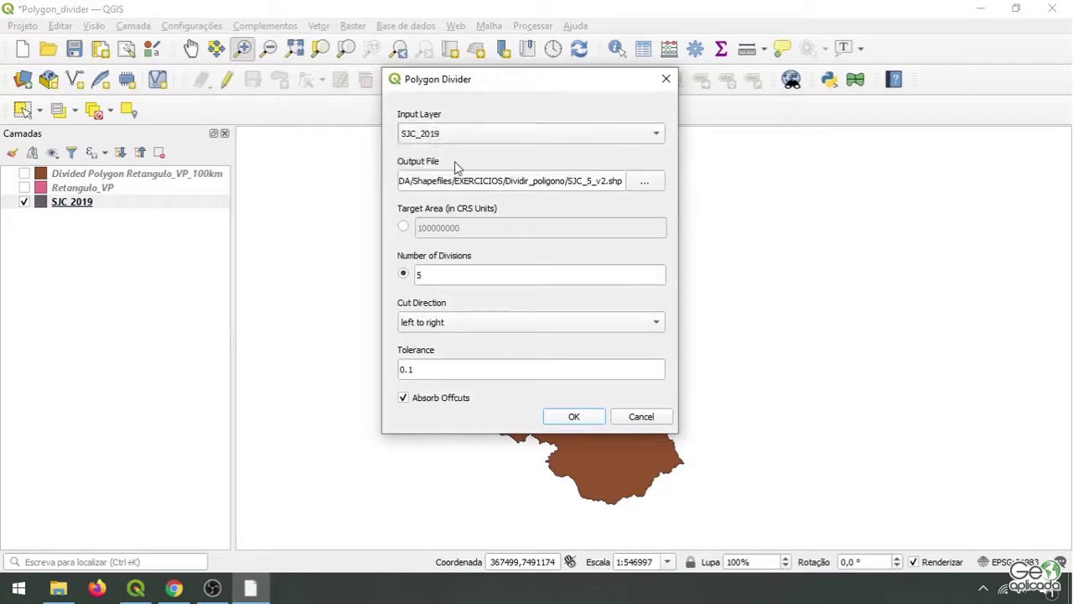
pyautogui.click(644, 181)
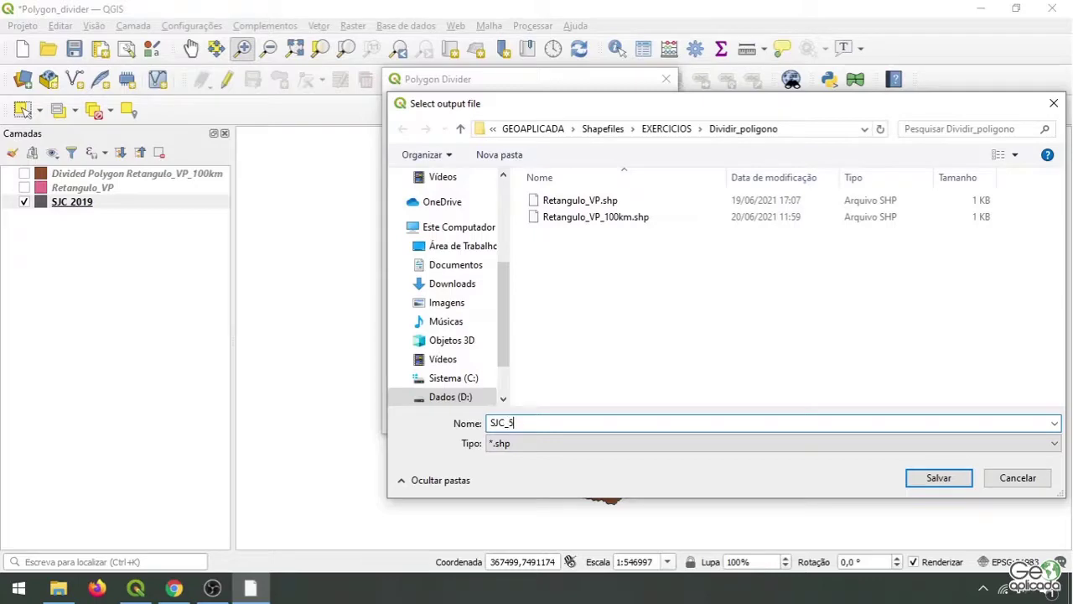
pyautogui.click(936, 478)
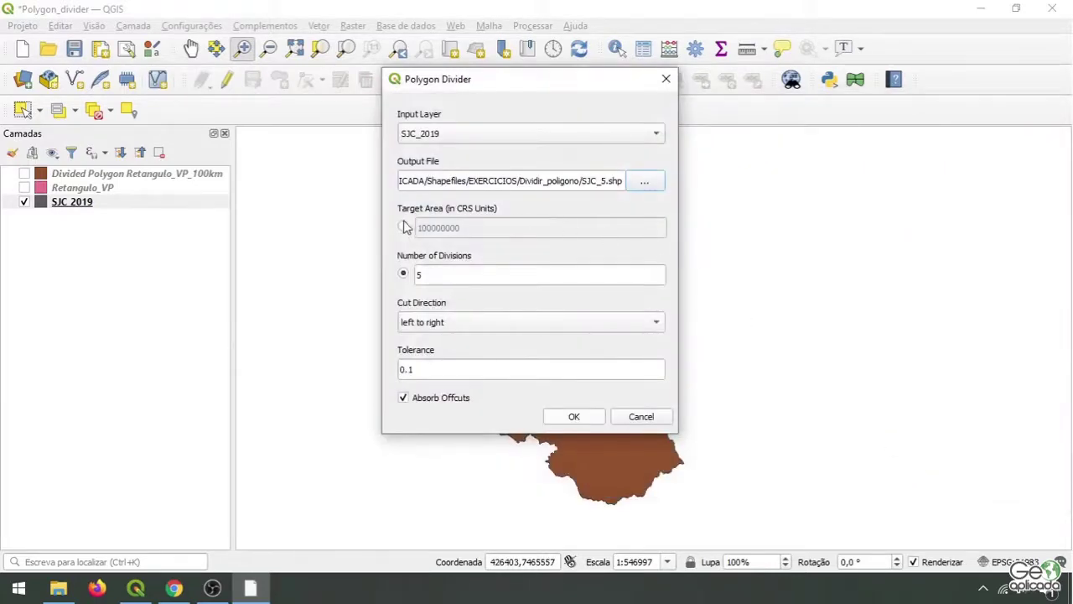
# - Divide the SJC_2019 polygon by number of divisions set to 5, cutting top to bottom with tolerance 0.1 and offcuts absorbed
pyautogui.click(404, 227)
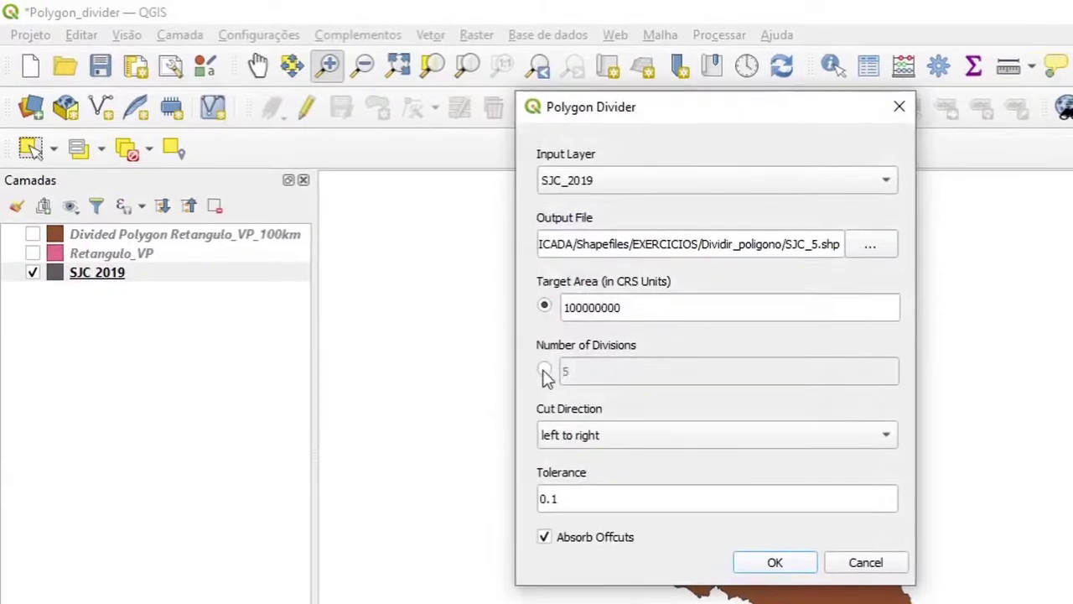
pyautogui.click(545, 373)
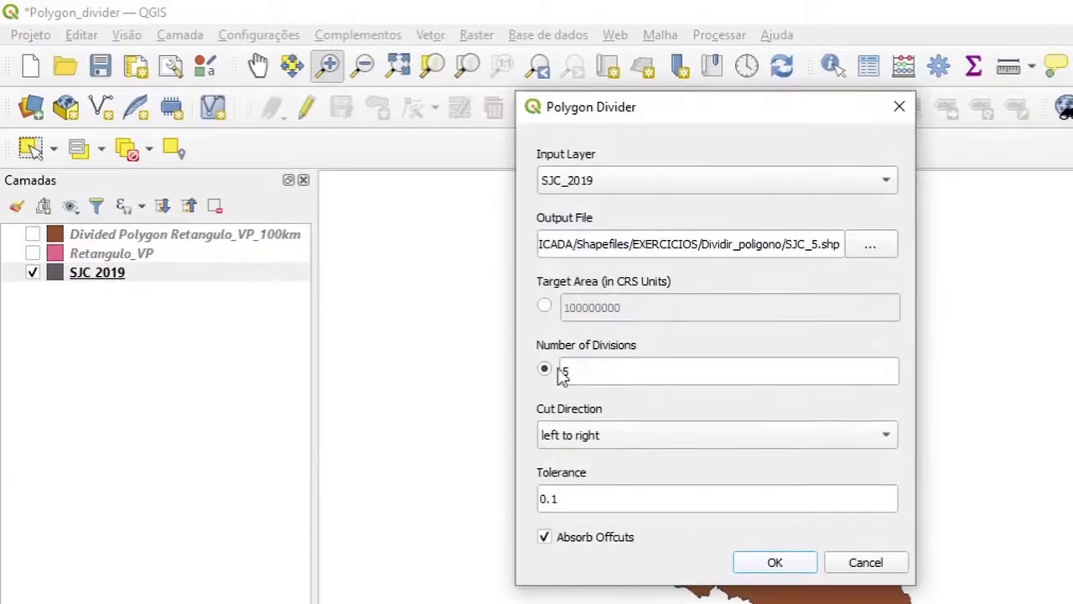
pyautogui.moveTo(583, 373); pyautogui.dragTo(554, 369)
pyautogui.click(634, 382)
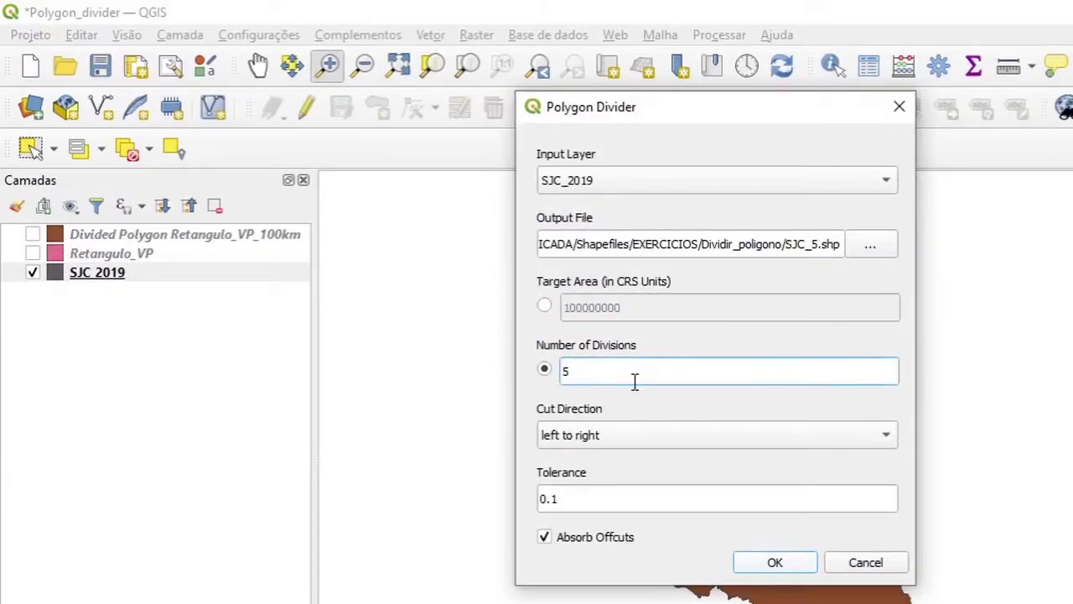
pyautogui.click(568, 434)
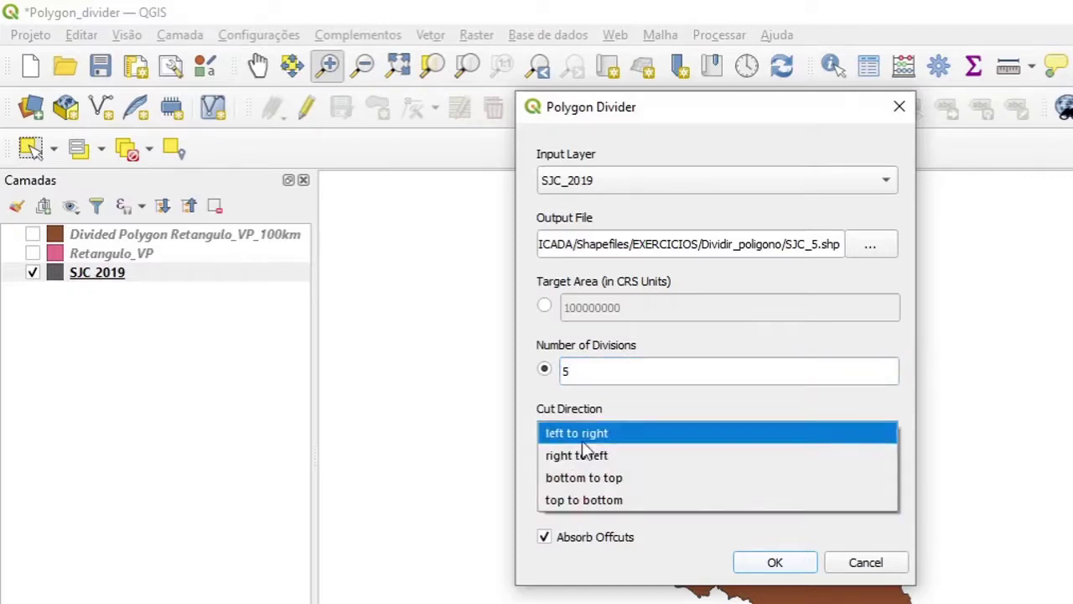
pyautogui.click(577, 501)
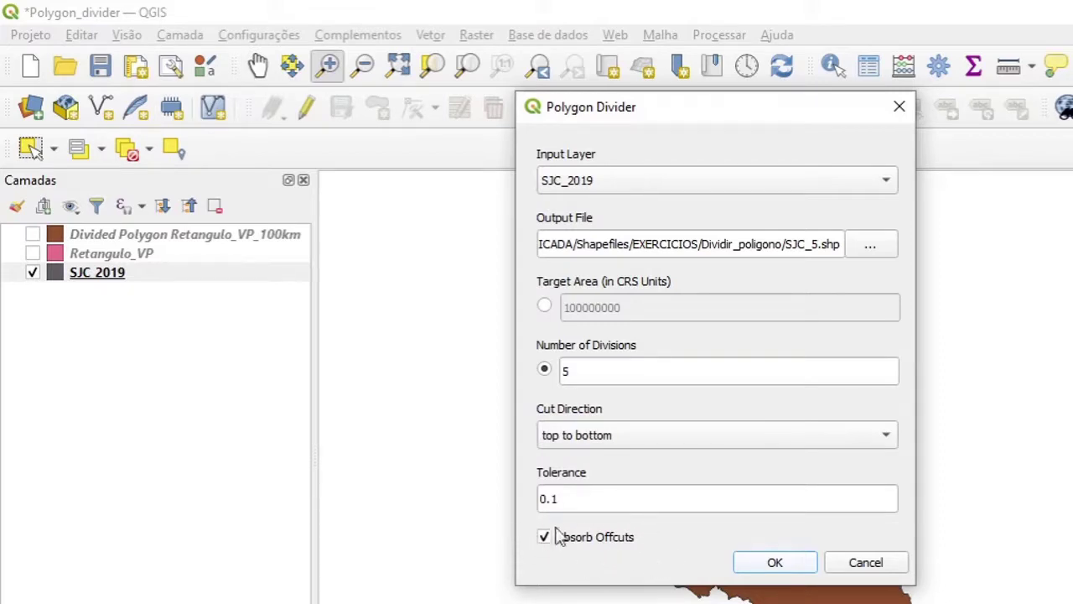
pyautogui.click(774, 563)
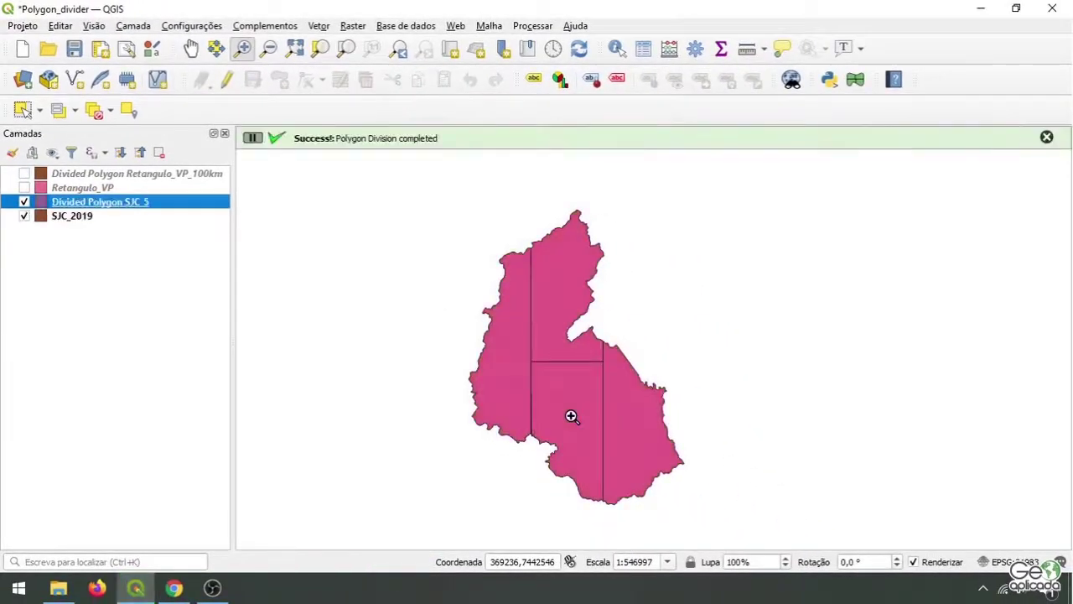
# - Open the divided SJC_5 layer's attribute table for editing and define a new decimal field Area2 in the field calculator
pyautogui.rightClick(125, 203)
pyautogui.click(198, 397)
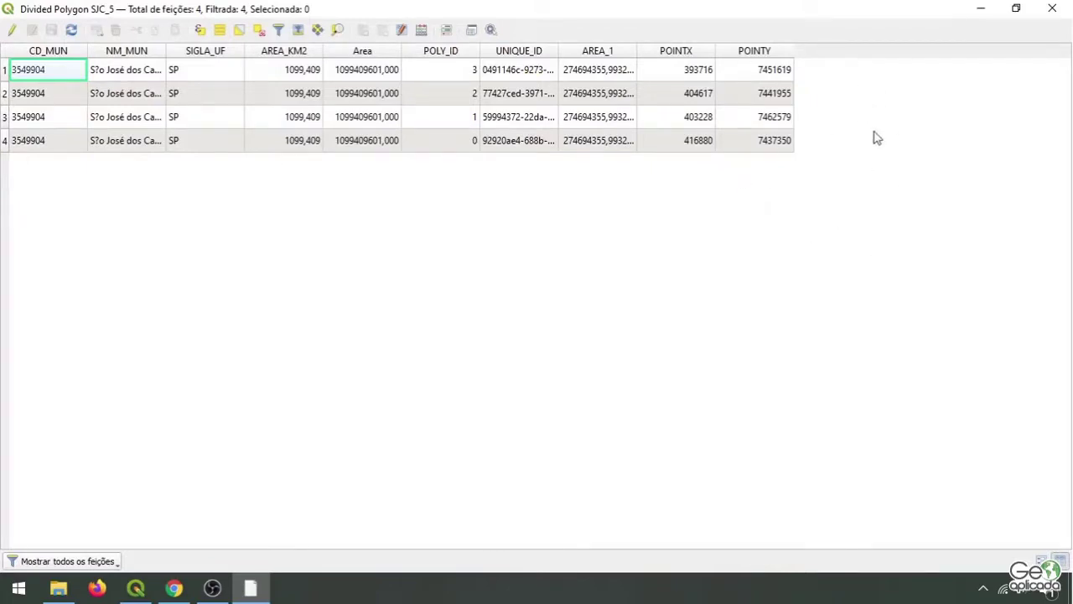
pyautogui.click(11, 30)
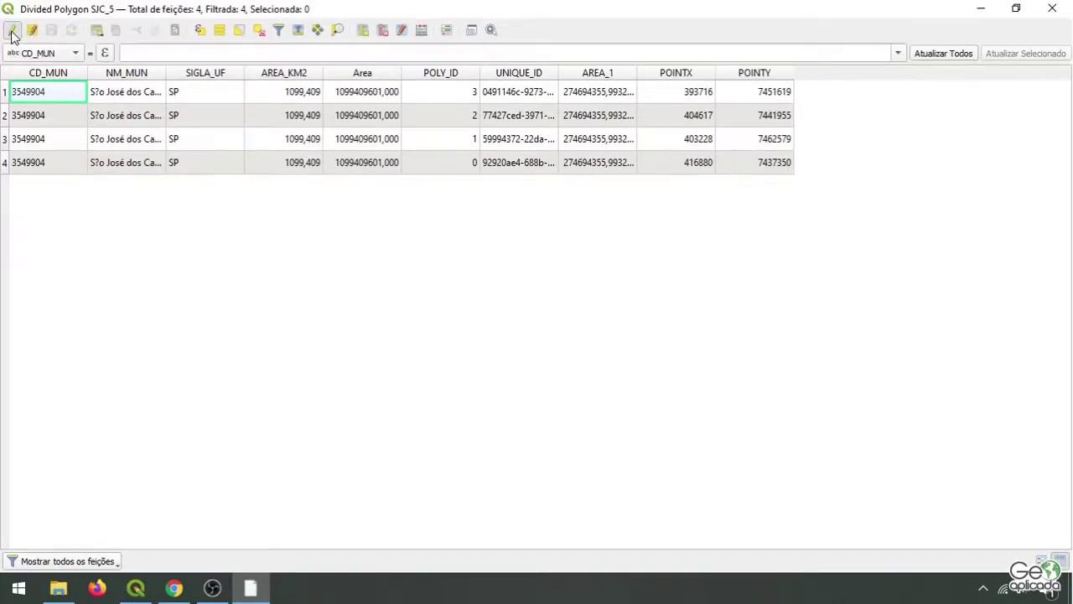
pyautogui.click(422, 30)
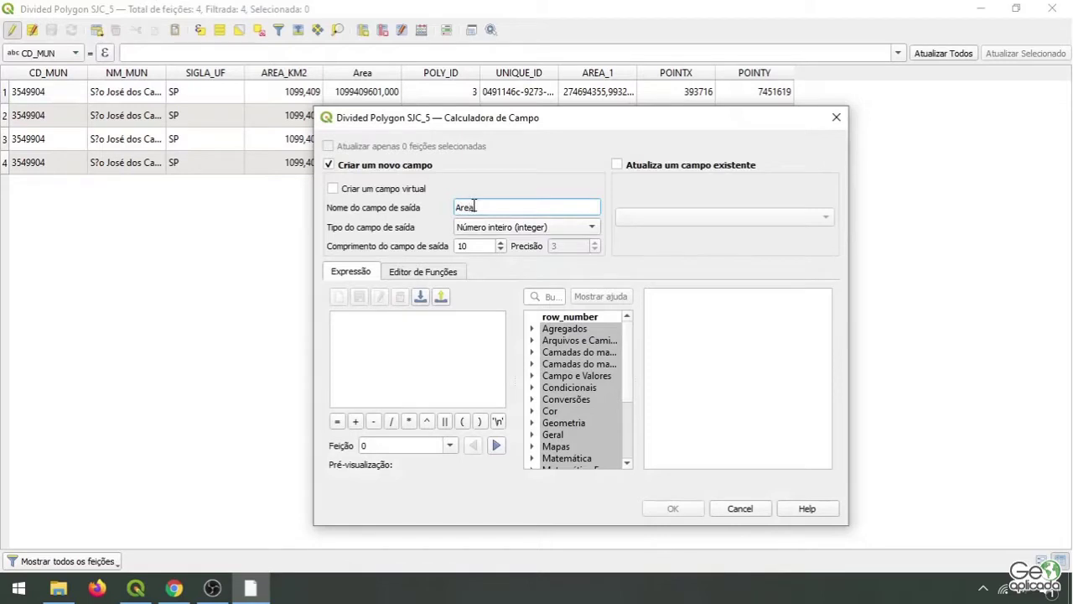
pyautogui.click(524, 228)
pyautogui.click(519, 256)
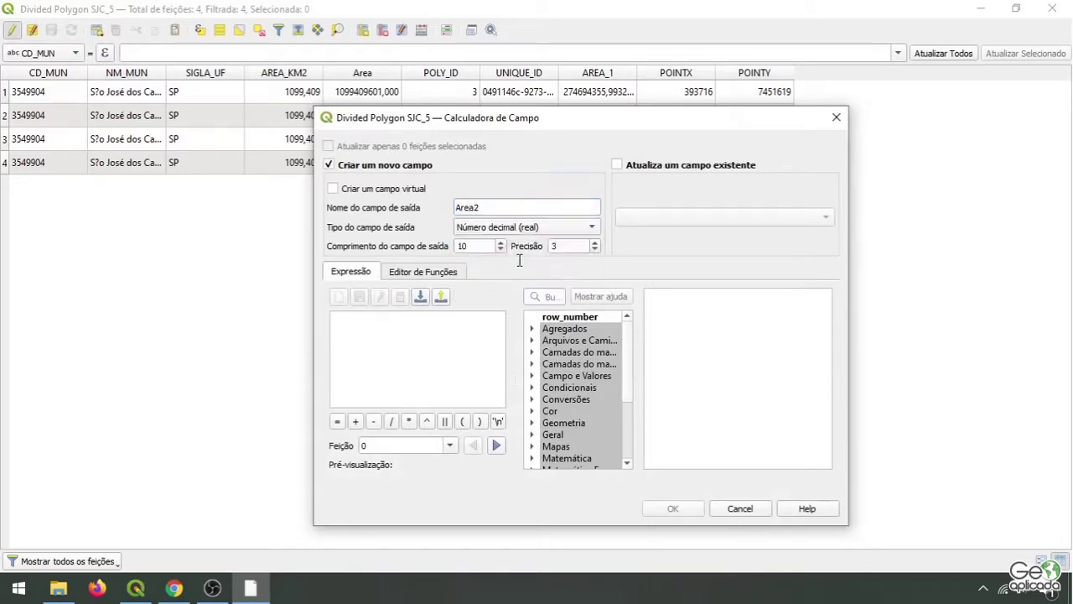
# - Calculate the Area2 field of the divided SJC_5 layer by reusing the recent expression $area/1000000
pyautogui.scroll(-4, 629, 352)
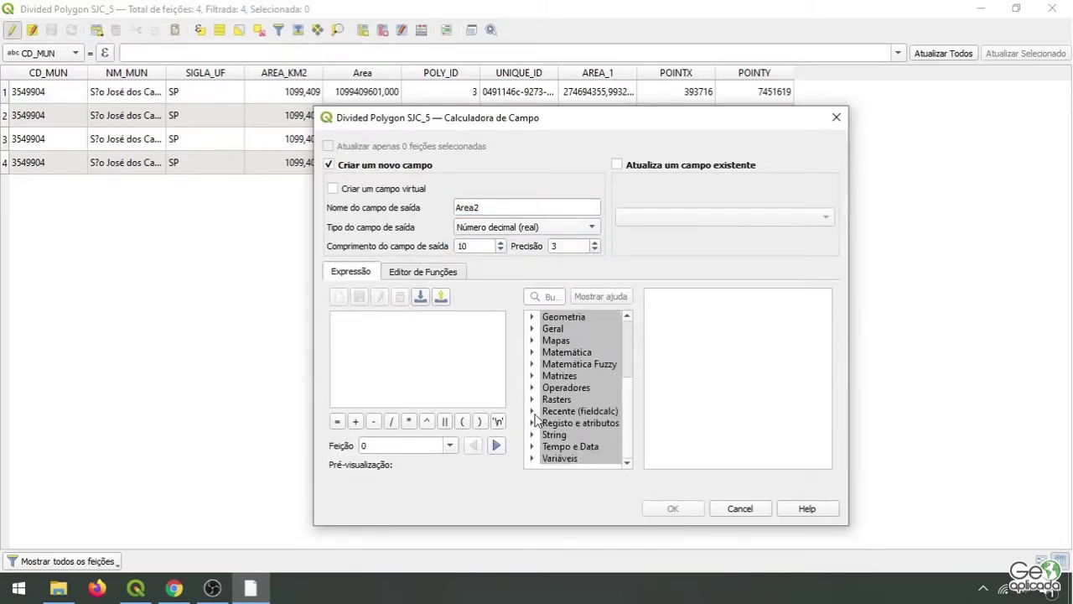
pyautogui.click(531, 412)
pyautogui.doubleClick(583, 423)
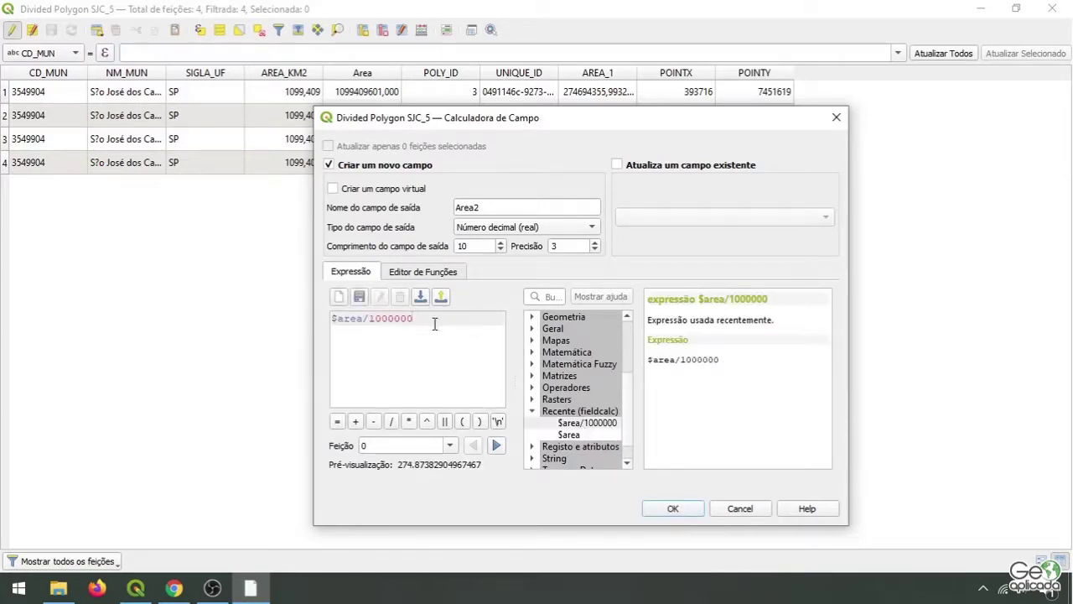
pyautogui.click(683, 511)
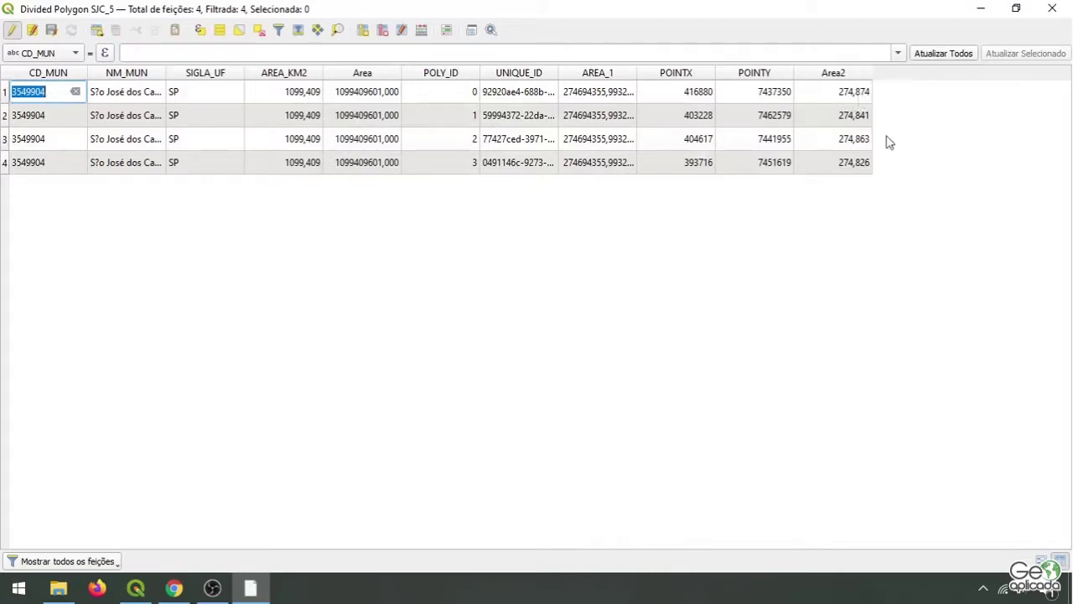
# - End editing of the divided SJC_5 layer with the Area2 field kept and leave its attribute table
pyautogui.click(914, 212)
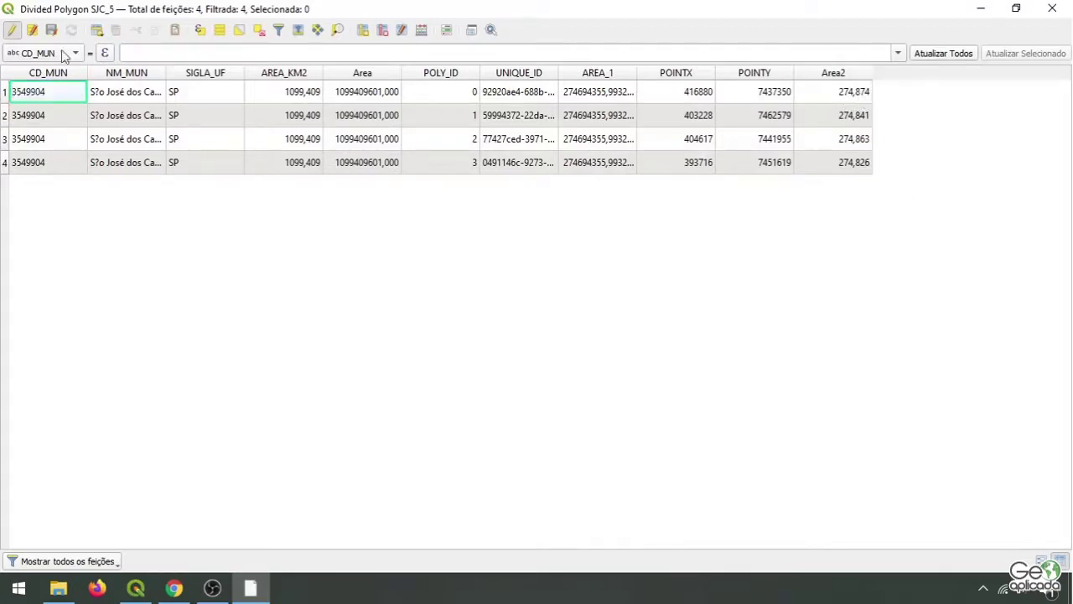
pyautogui.click(11, 30)
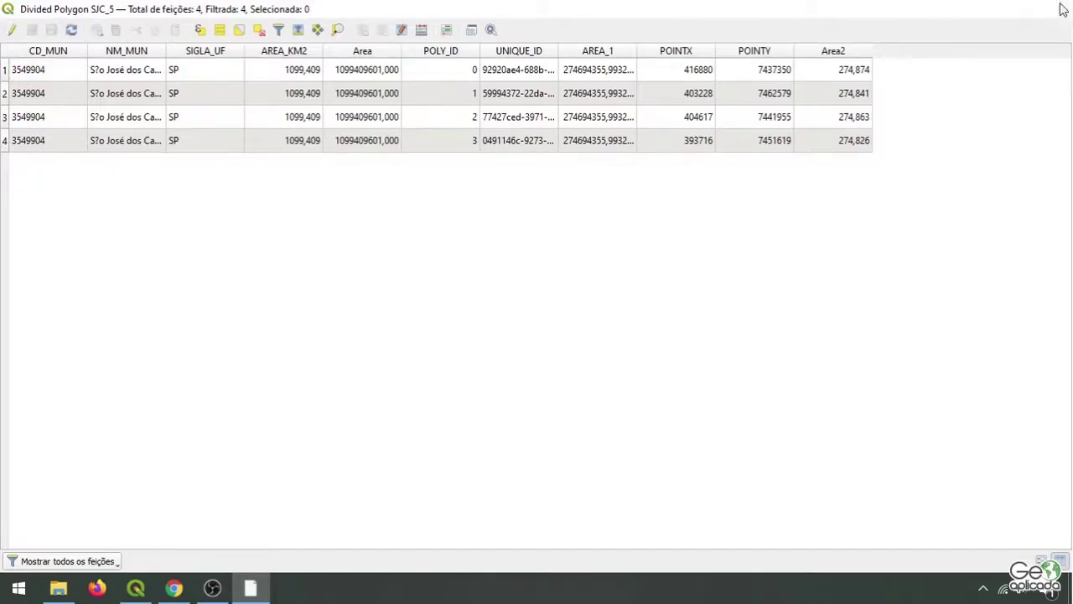
pyautogui.click(974, 8)
# - Set up Polygon Divider with SJC_2019 as the input layer, offcuts not absorbed, and SJC_5_sem_sobras.shp in Dividir_poligono as the output file
pyautogui.click(319, 25)
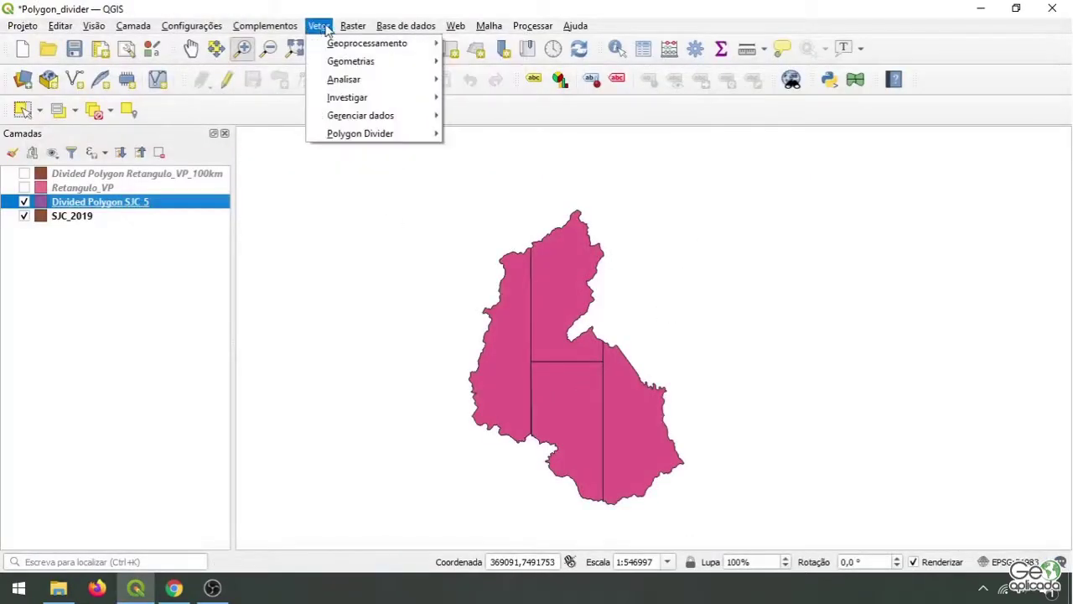
pyautogui.moveTo(383, 136)
pyautogui.click(513, 138)
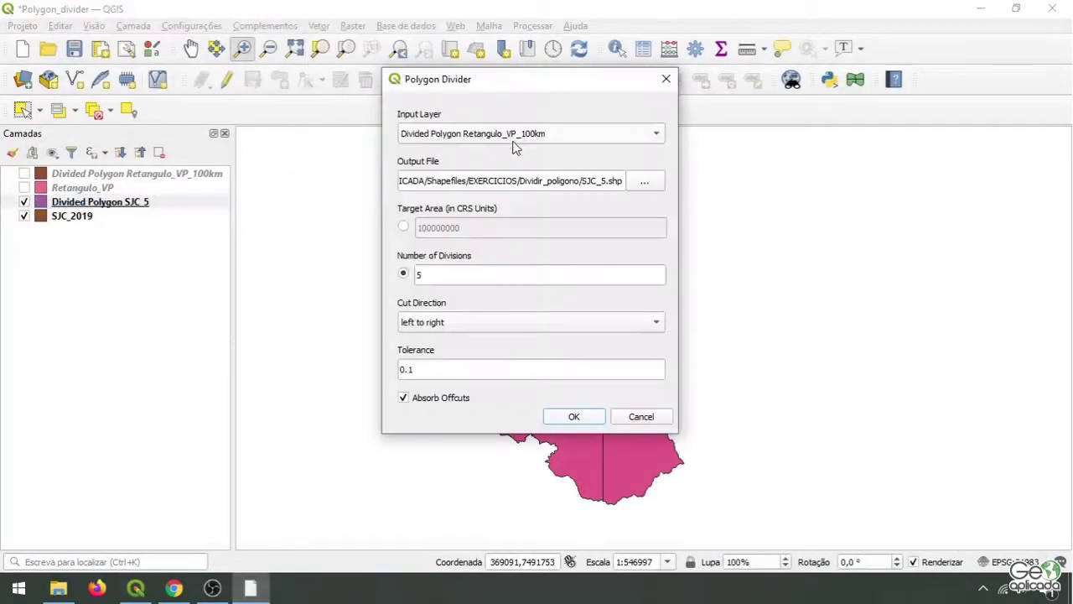
pyautogui.click(526, 131)
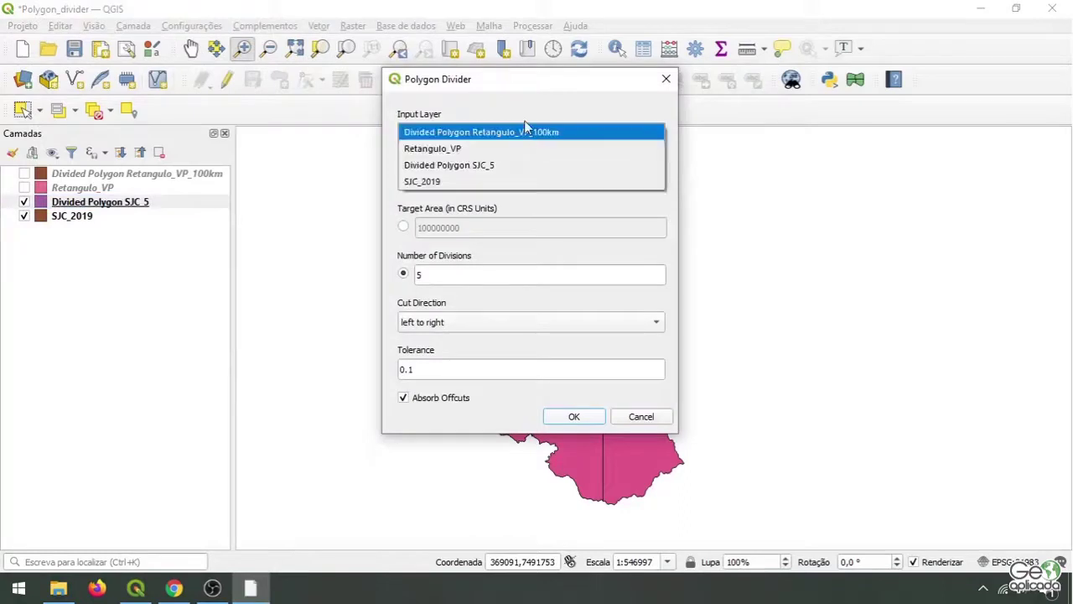
pyautogui.click(432, 183)
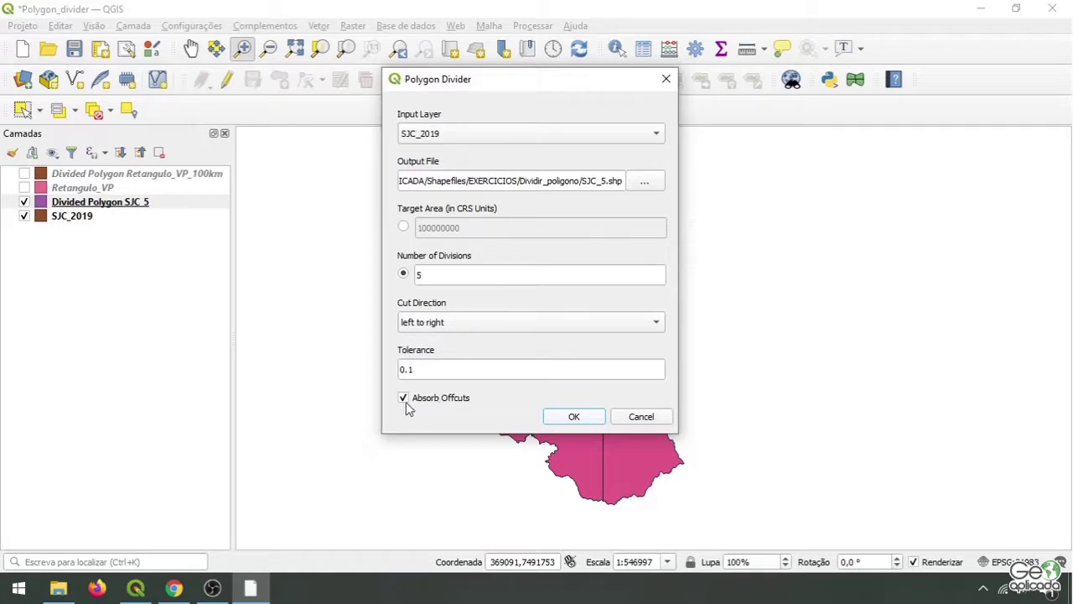
pyautogui.moveTo(601, 179); pyautogui.dragTo(606, 180)
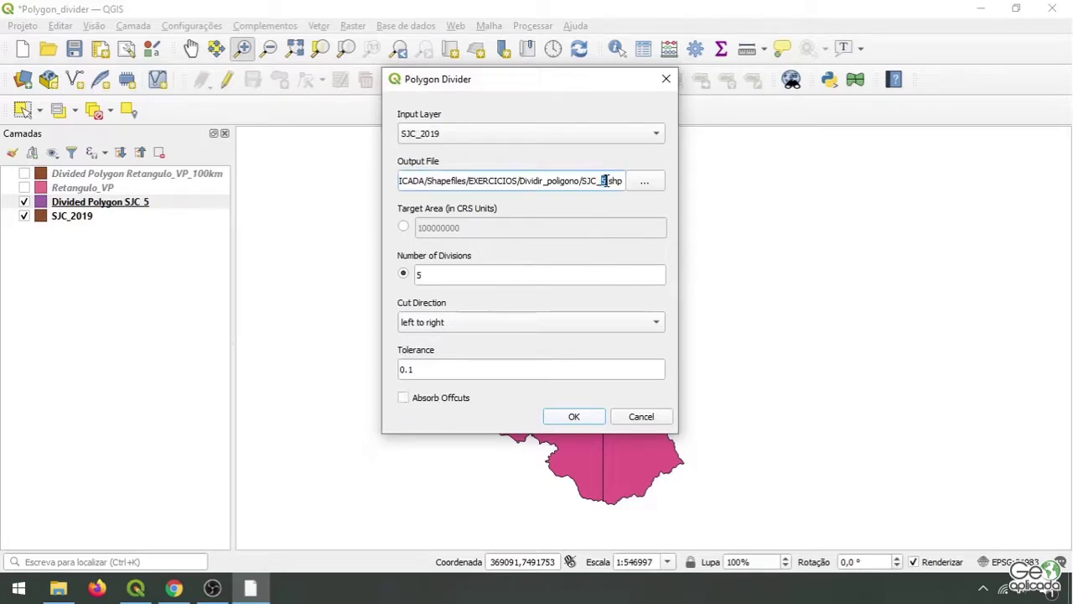
pyautogui.click(606, 180)
pyautogui.write('_sem_sobras')
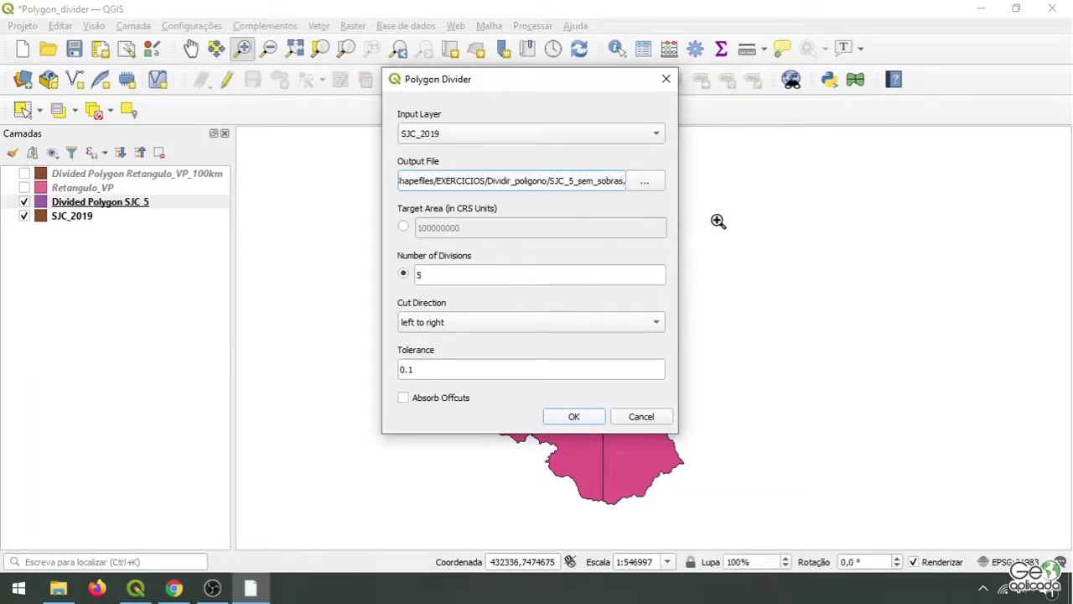
# - Divide the SJC_2019 polygon into 5 divisions, cutting top to bottom with tolerance 0.1 and without absorbing offcuts
pyautogui.click(431, 322)
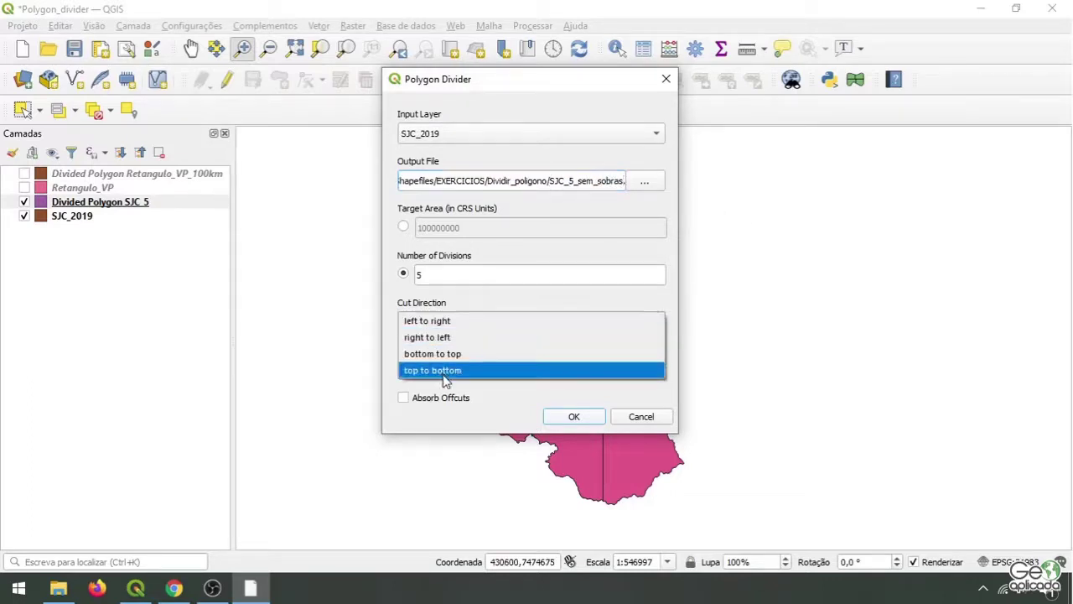
pyautogui.click(434, 370)
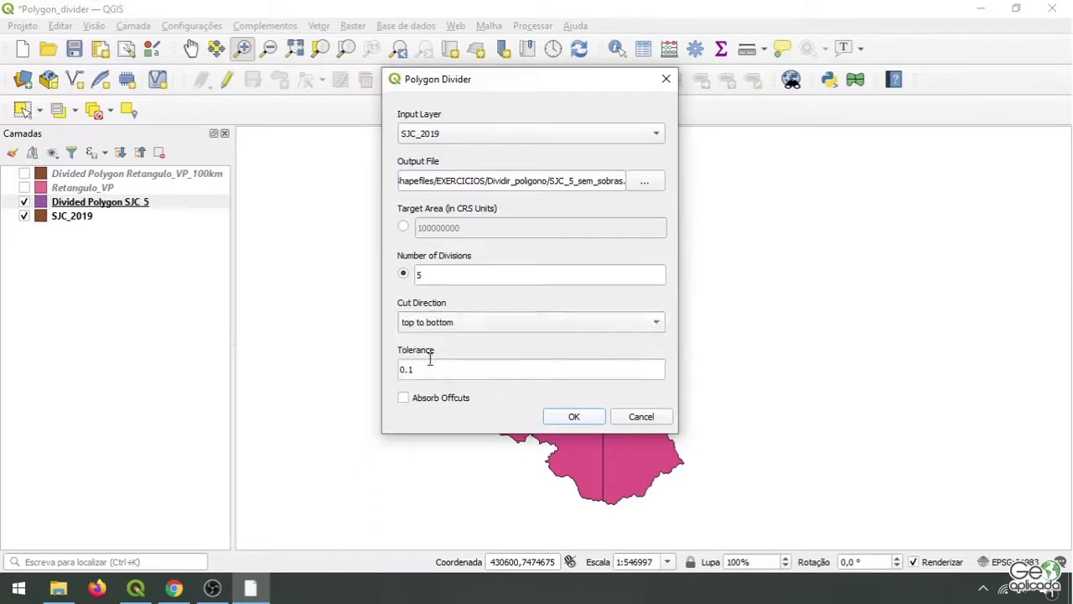
pyautogui.click(570, 416)
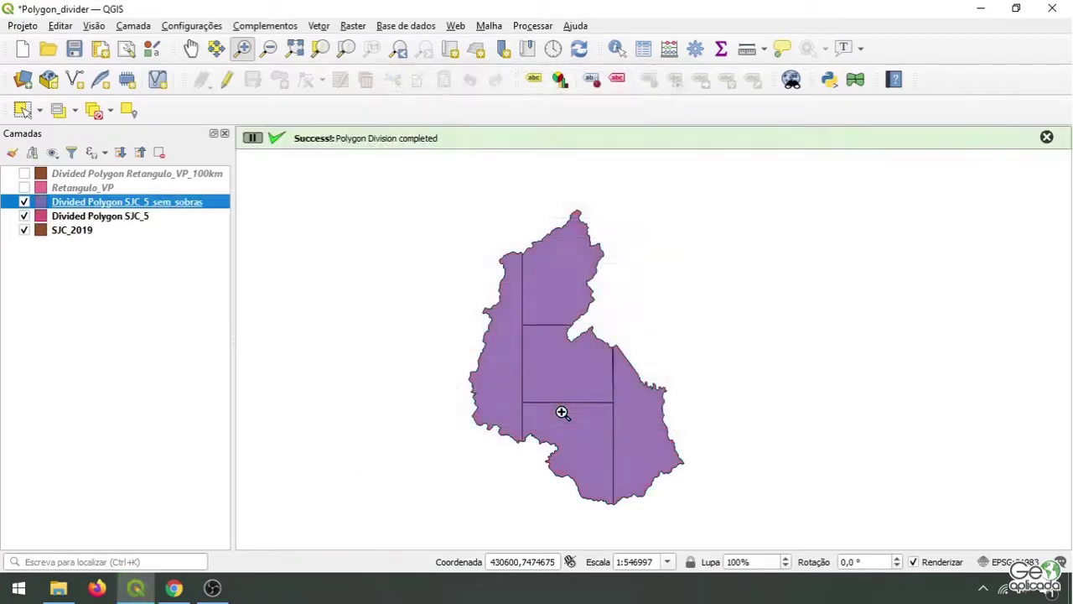
# - Hide the divided SJC_5 layer and open the attribute table of the divided SJC_5_sem_sobras layer
pyautogui.click(24, 216)
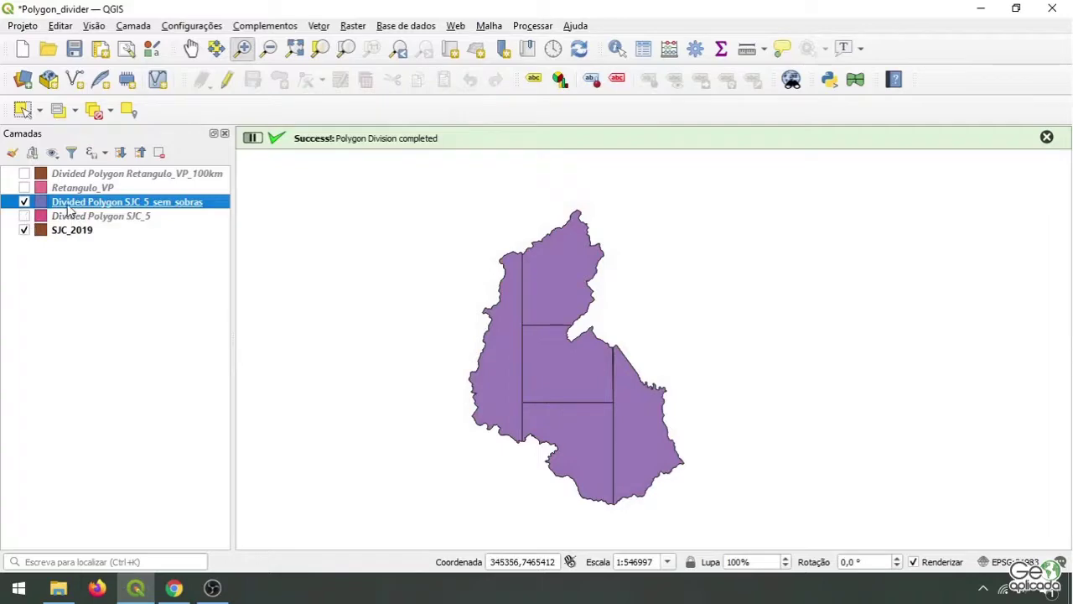
pyautogui.rightClick(69, 206)
pyautogui.click(209, 399)
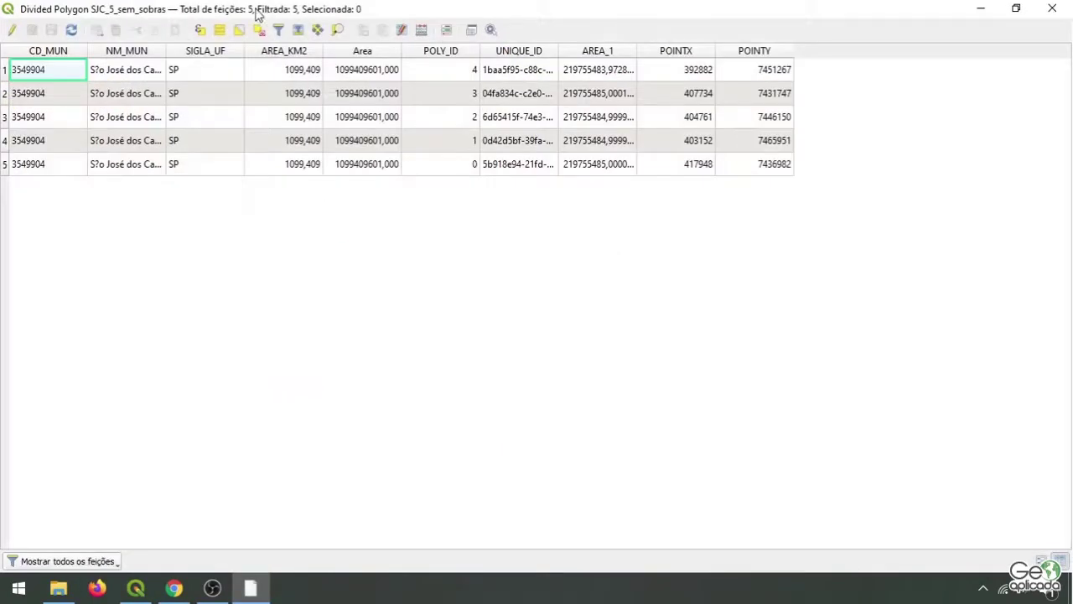
# - Enable editing of the SJC_5_sem_sobras table and define a new decimal field Area2 in the field calculator
pyautogui.click(14, 29)
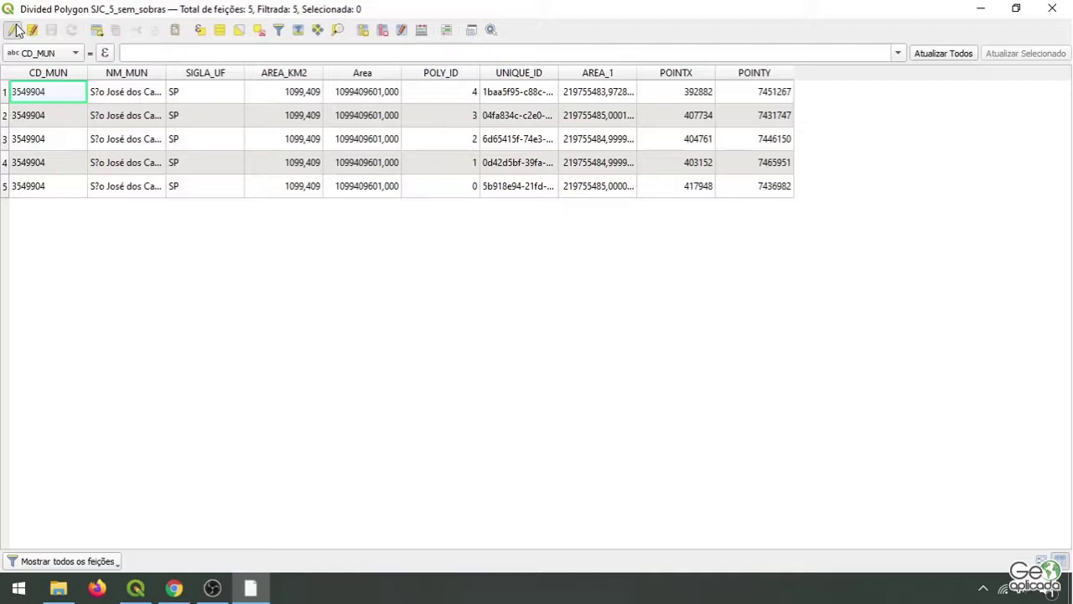
pyautogui.click(17, 31)
pyautogui.click(421, 30)
pyautogui.click(480, 206)
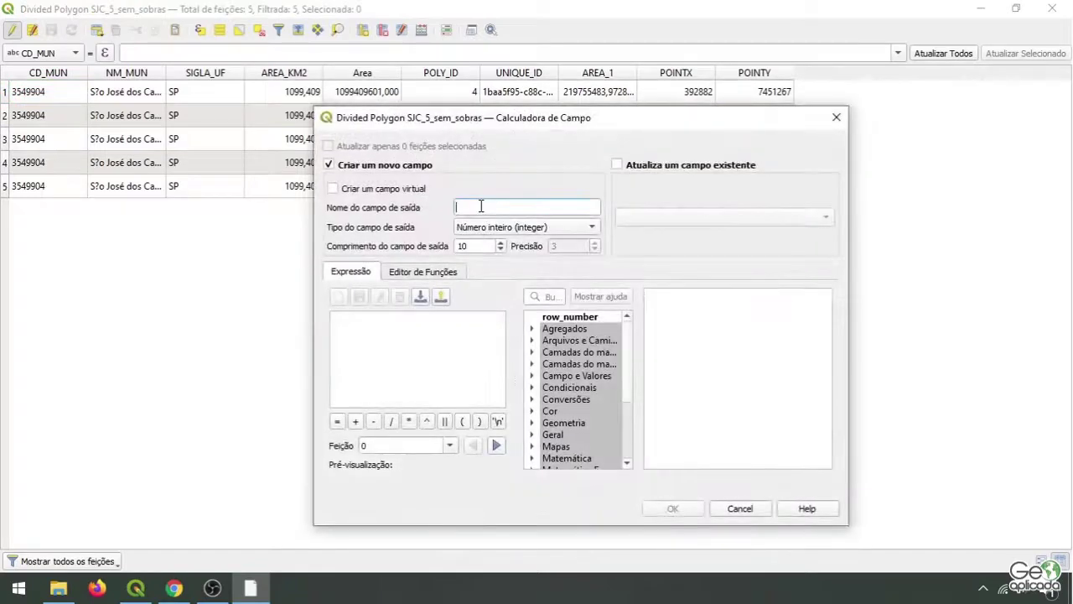
pyautogui.click(503, 227)
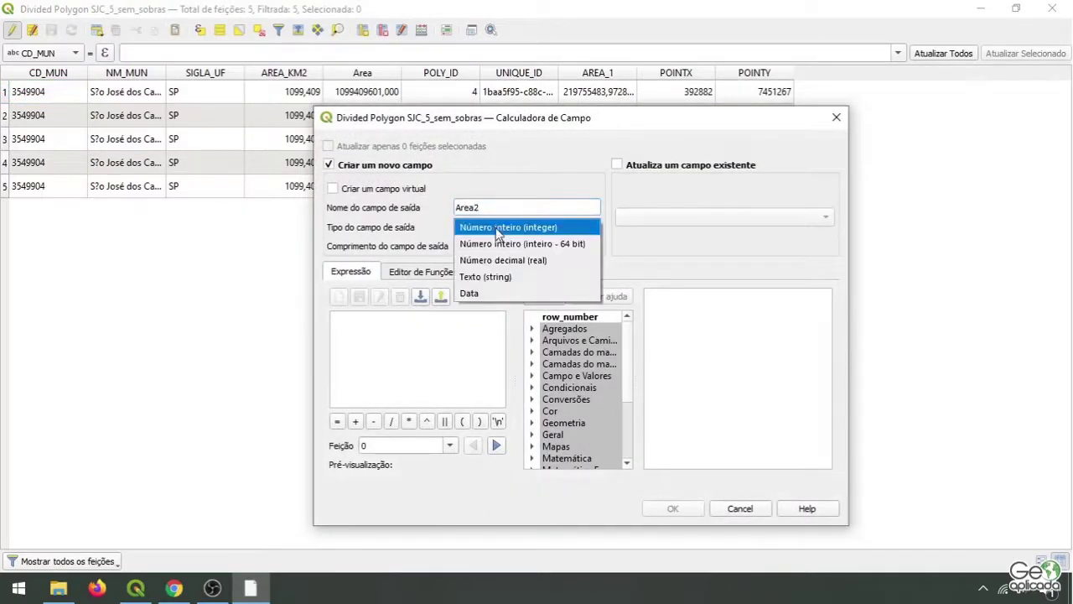
pyautogui.click(503, 259)
# - Calculate the Area2 field of the SJC_5_sem_sobras layer by reusing the recent expression $area/1000000
pyautogui.scroll(-3, 621, 417)
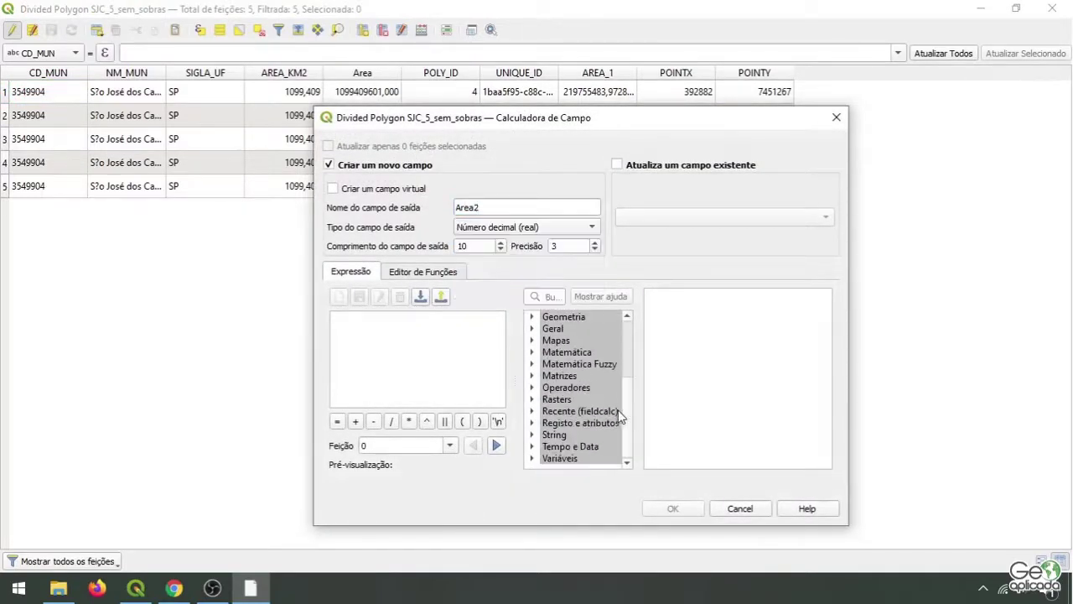
pyautogui.click(532, 411)
pyautogui.doubleClick(570, 423)
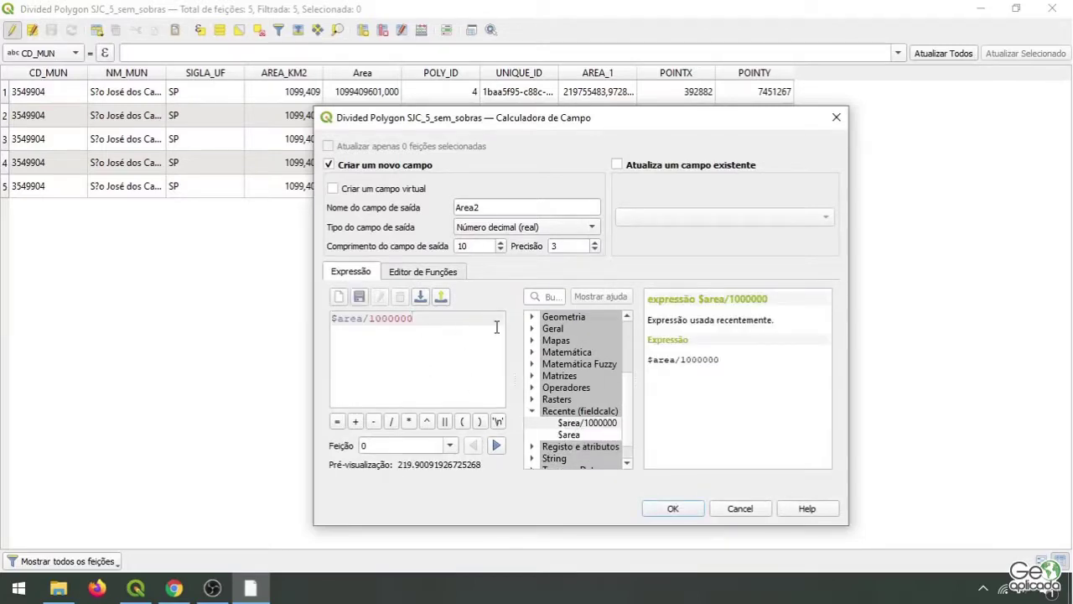
pyautogui.click(671, 509)
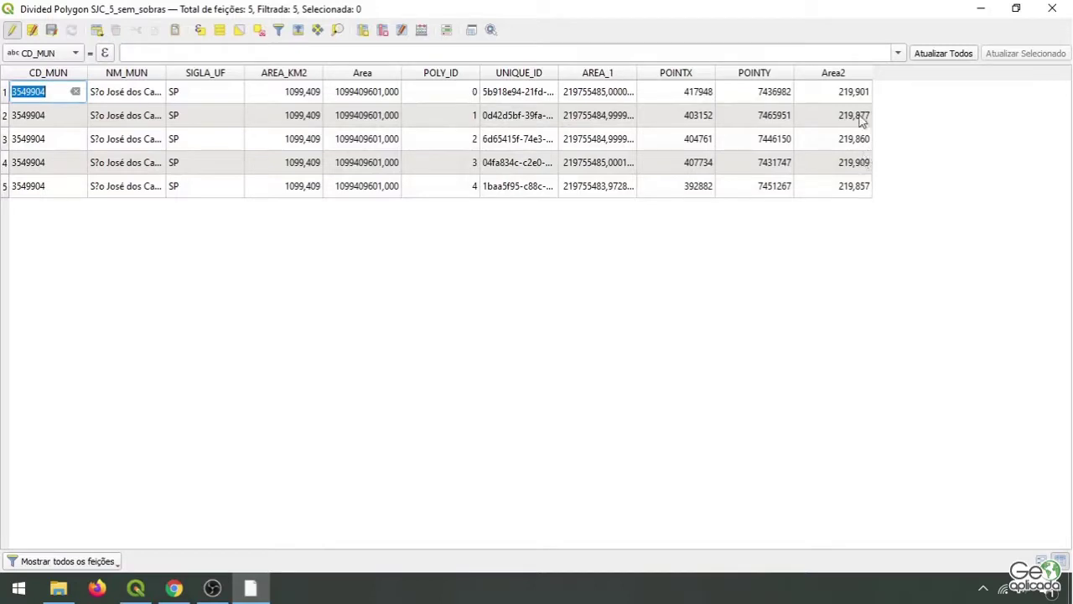
# - End editing of the SJC_5_sem_sobras layer with the Area2 field kept and close its attribute table
pyautogui.click(855, 212)
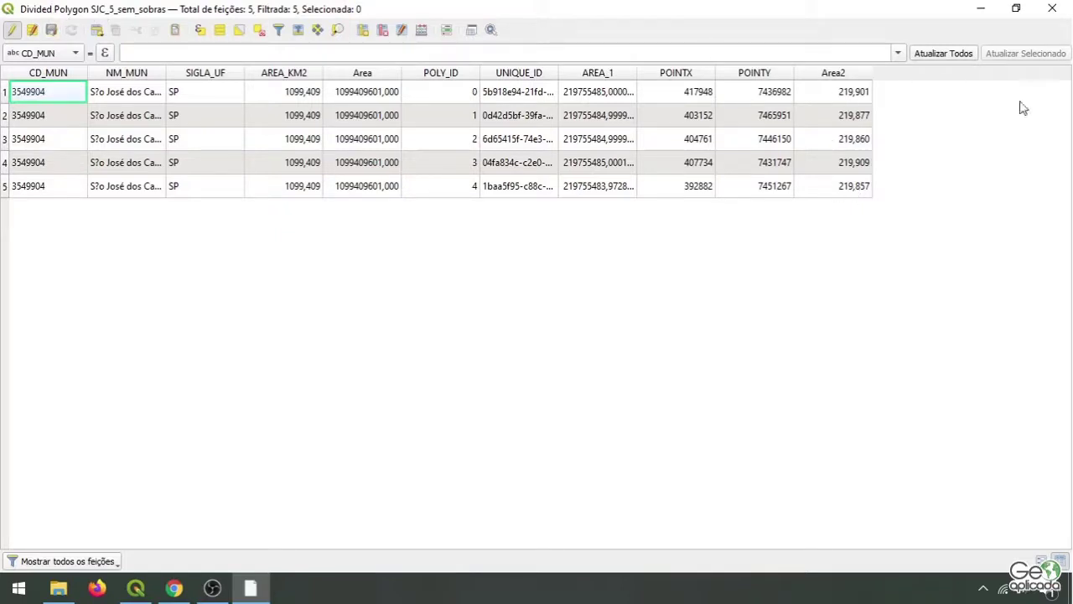
pyautogui.click(12, 30)
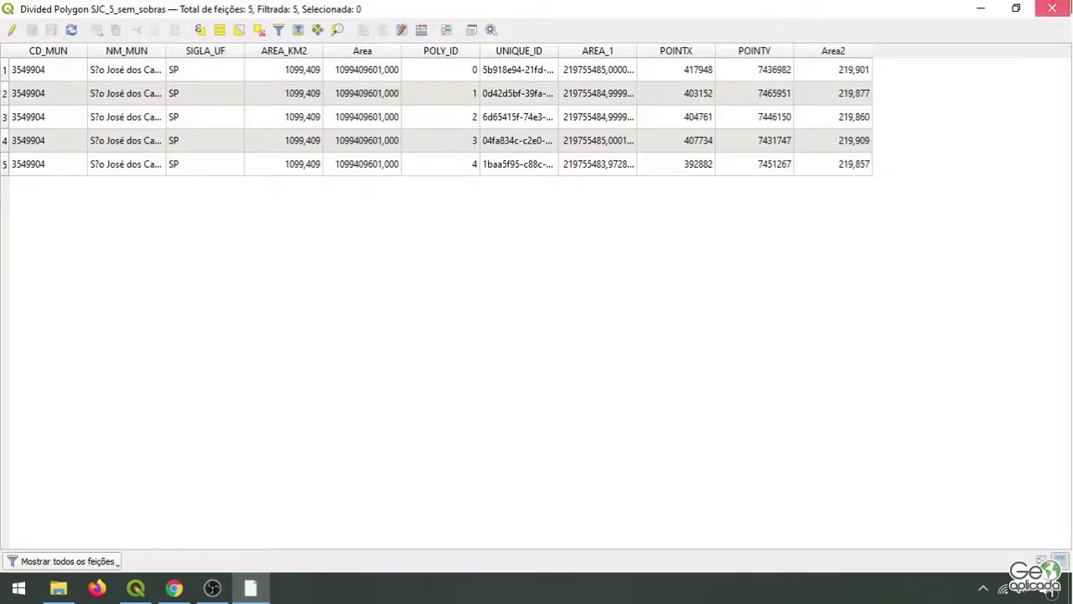
pyautogui.click(1053, 8)
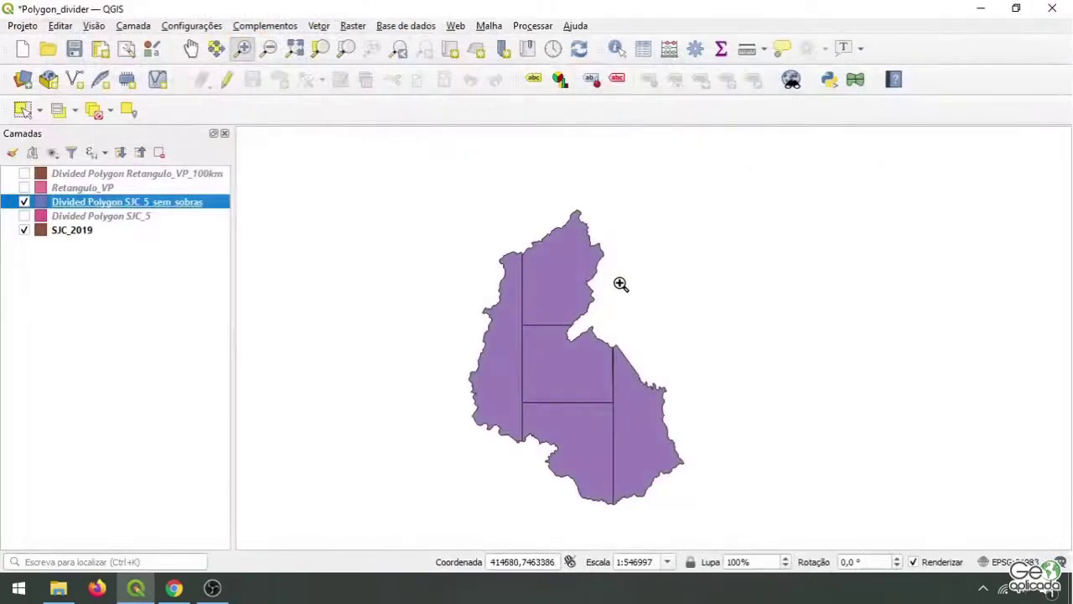
# - Show the divided Retangulo_VP_100km layer on the map together with the divided SJC_5_sem_sobras layer
pyautogui.click(24, 174)
pyautogui.moveTo(886, 288); pyautogui.dragTo(893, 278)
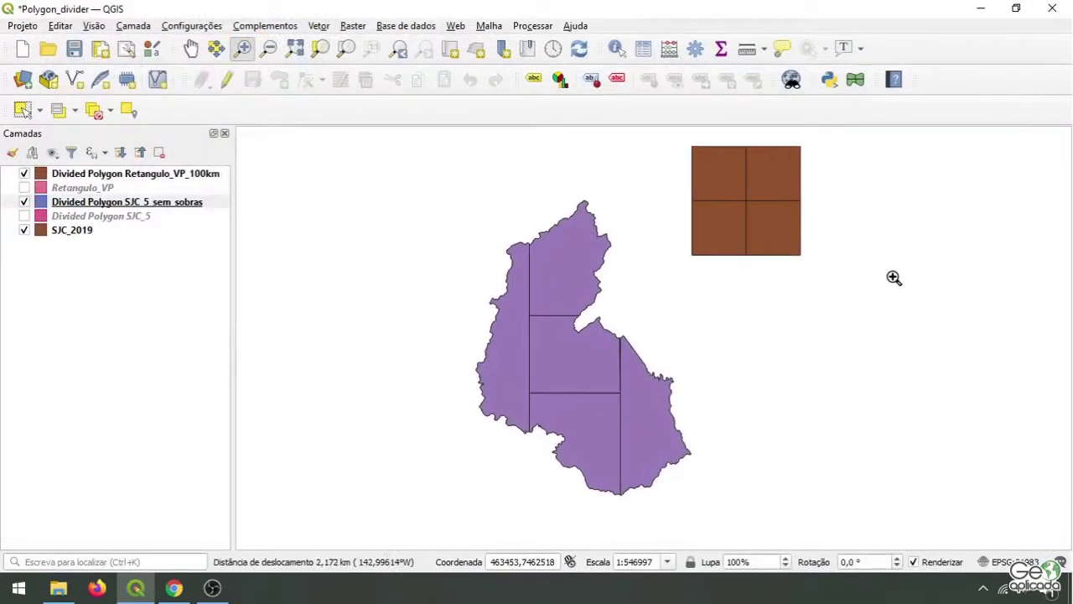